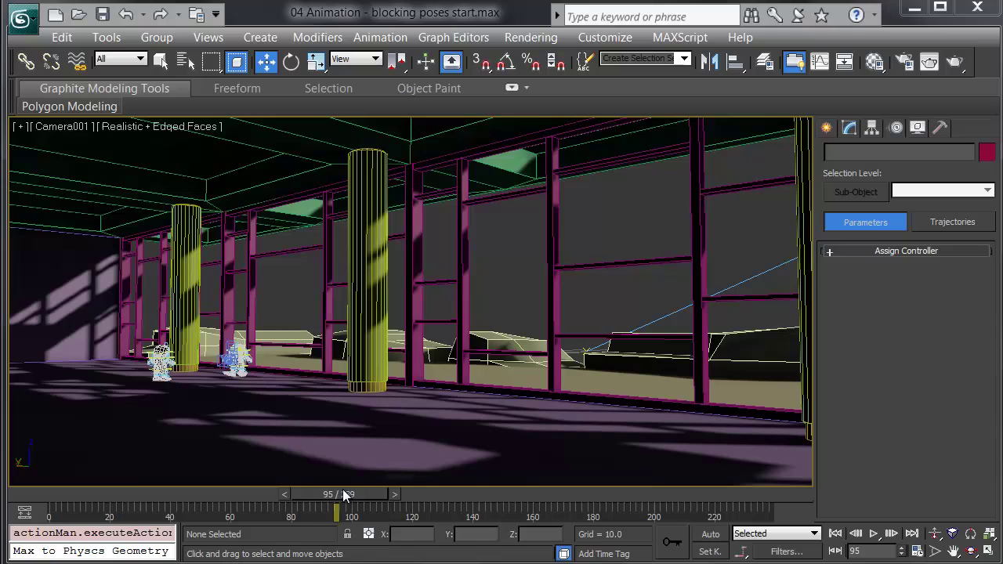
Scrub the time slider back to frame 0, then forward through the animation to frame 128.
{"action": "left_click_drag", "start_coordinate": [339, 494], "coordinate": [49, 495]}
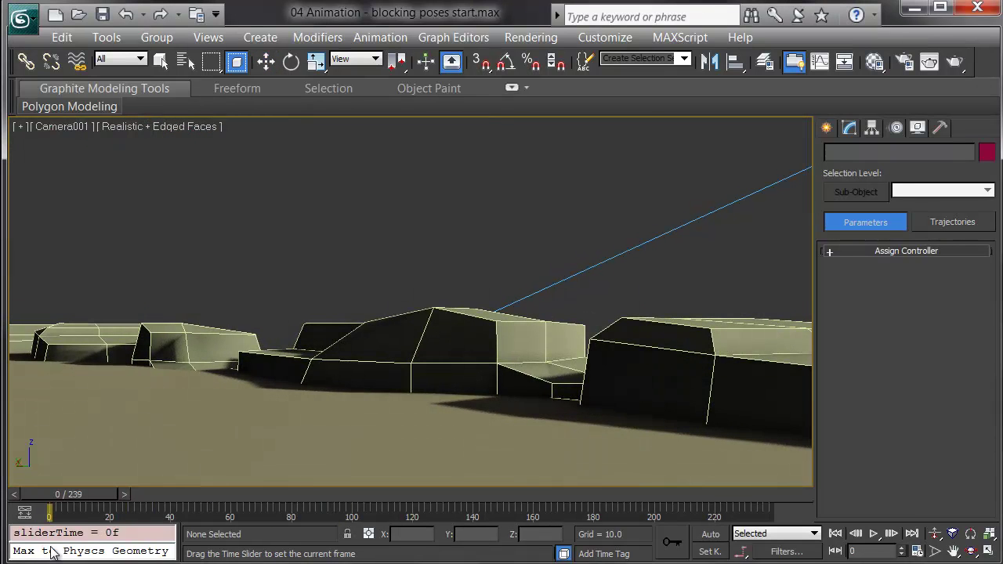
{"action": "left_click_drag", "start_coordinate": [49, 494], "coordinate": [453, 519]}
{"action": "key", "text": "w"}
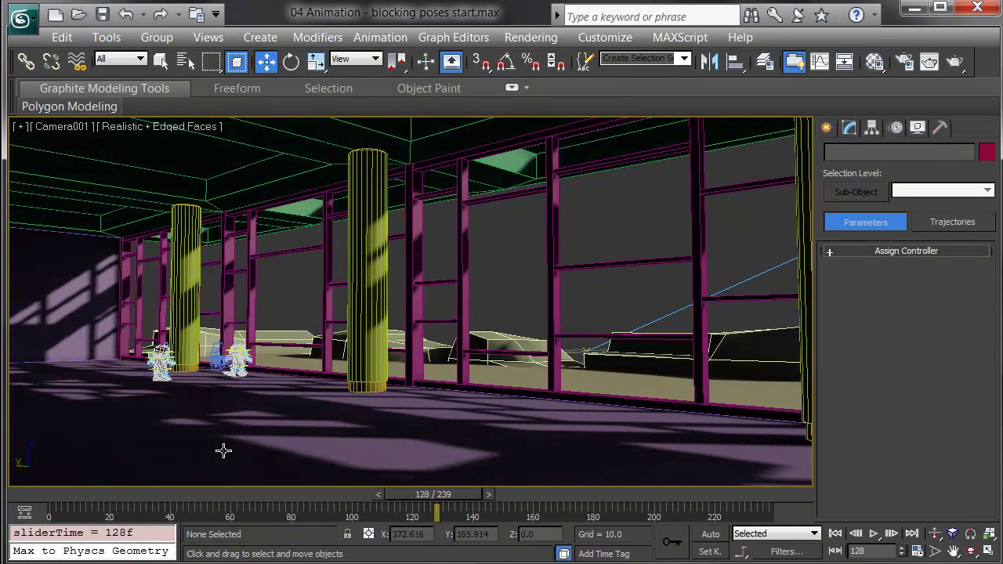
View the scene through Camera002 and move the time slider to frame 152.
{"action": "key", "text": "c"}
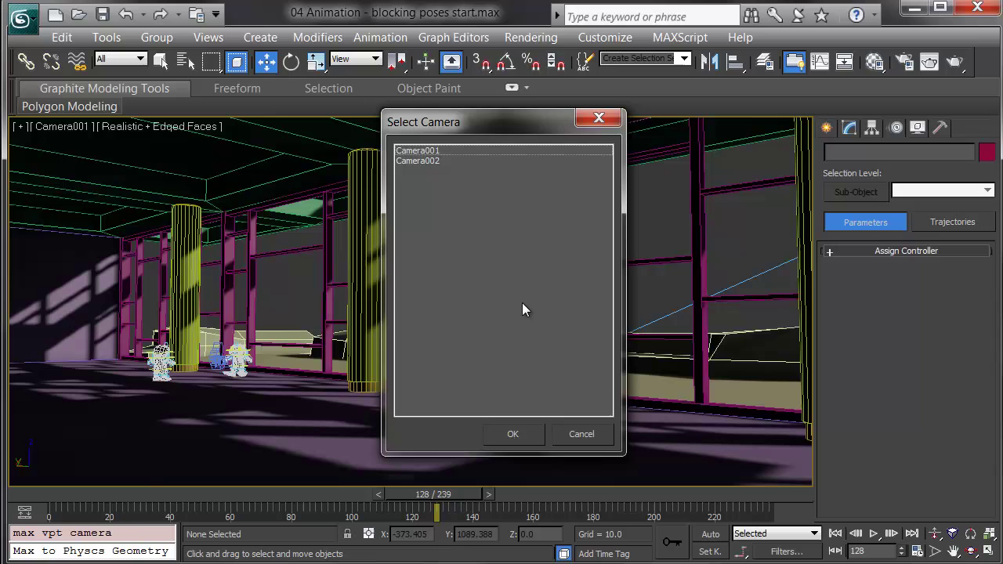
{"action": "left_click", "coordinate": [432, 162]}
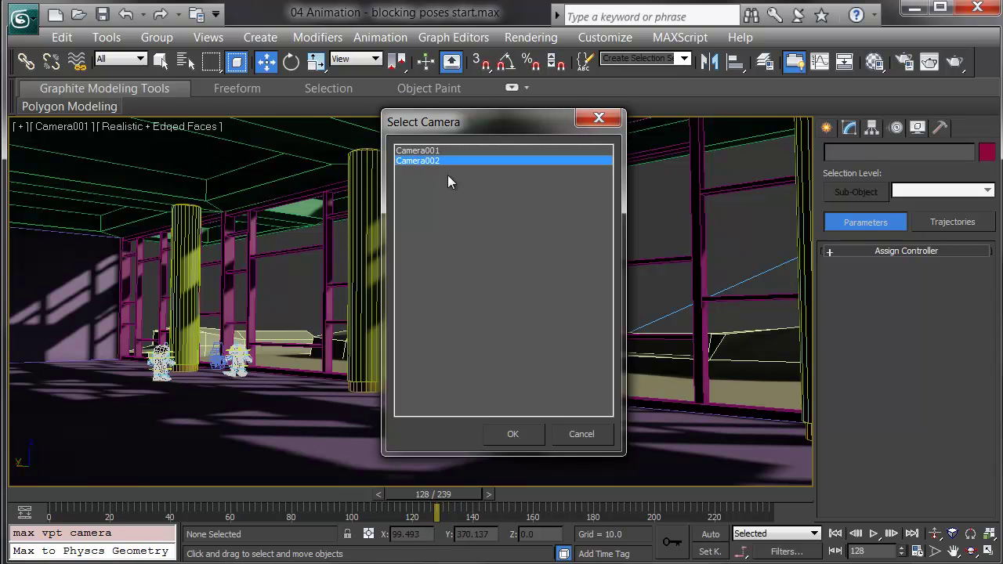
{"action": "left_click", "coordinate": [514, 434]}
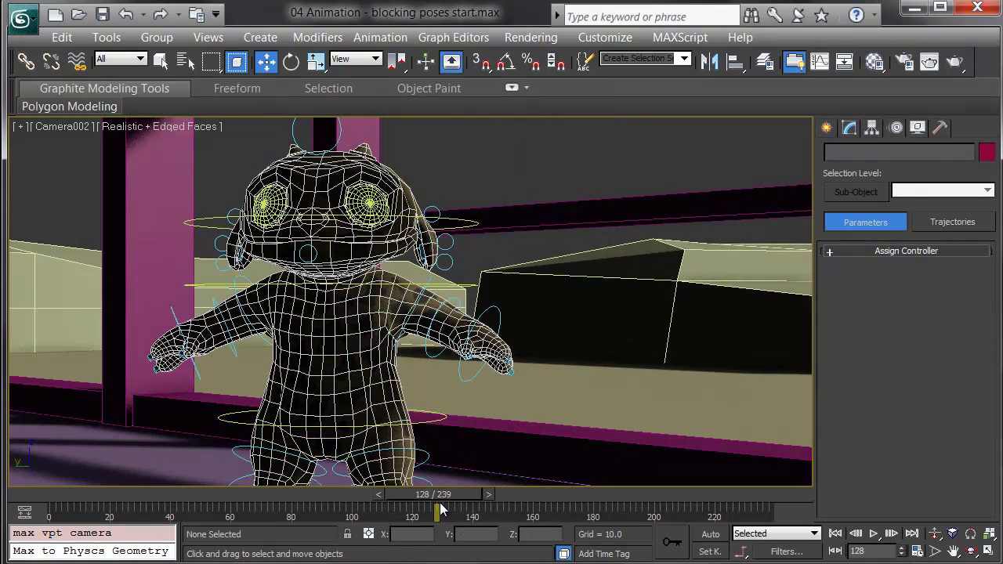
{"action": "left_click_drag", "start_coordinate": [444, 496], "coordinate": [511, 517]}
{"action": "key", "text": "w"}
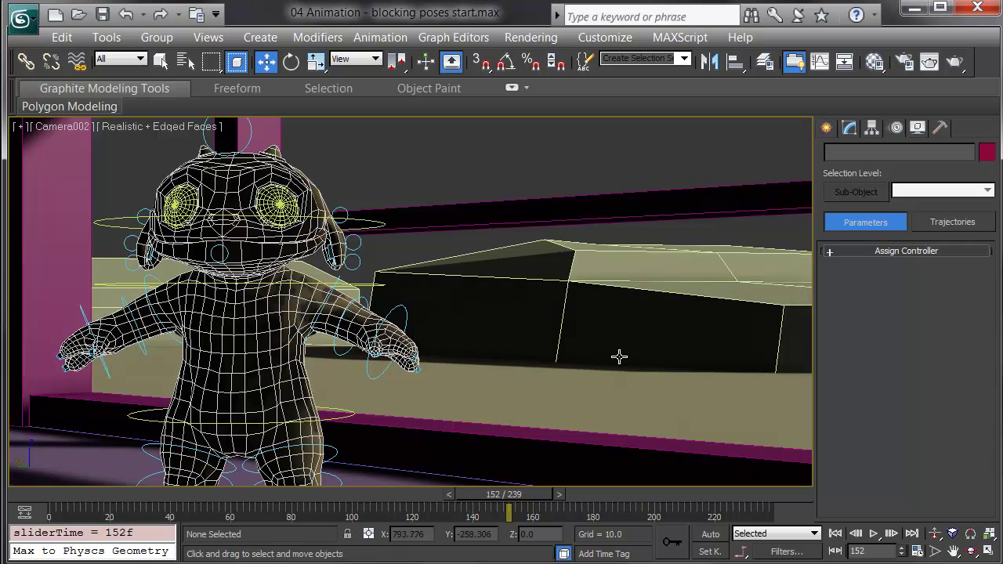
Show the Top view in wireframe, zoom it, and orbit into a tilted orthographic view.
{"action": "key", "text": "t"}
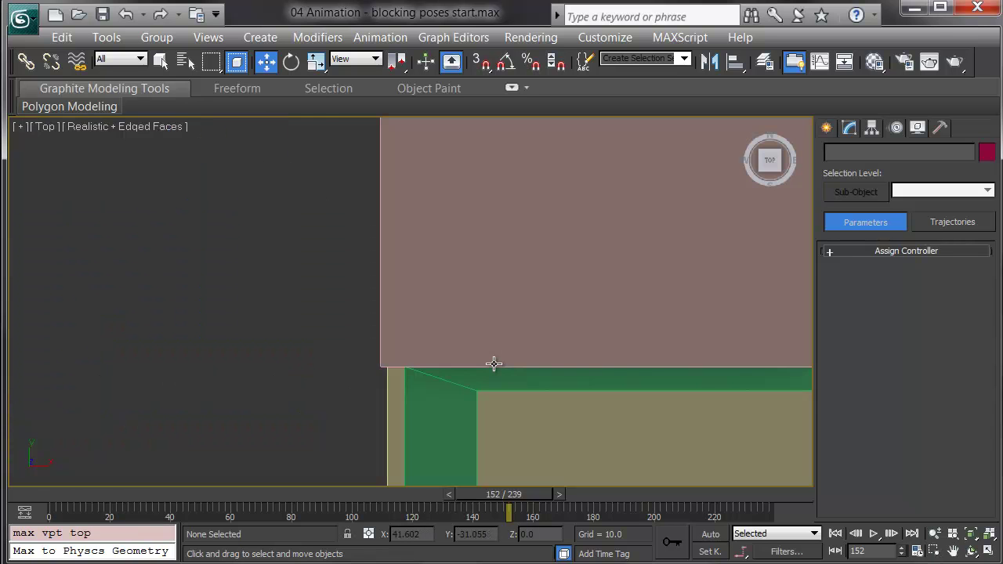
{"action": "key", "text": "F3"}
{"action": "scroll", "coordinate": [280, 379], "scroll_direction": "down", "scroll_amount": 4}
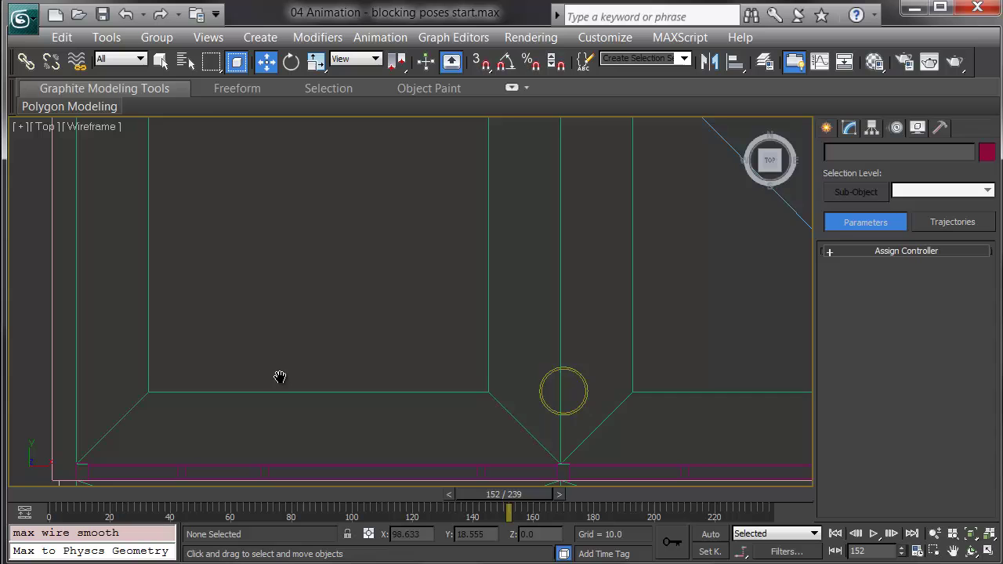
{"action": "scroll", "coordinate": [294, 396], "scroll_direction": "down", "scroll_amount": 3}
{"action": "scroll", "coordinate": [560, 273], "scroll_direction": "up", "scroll_amount": 6}
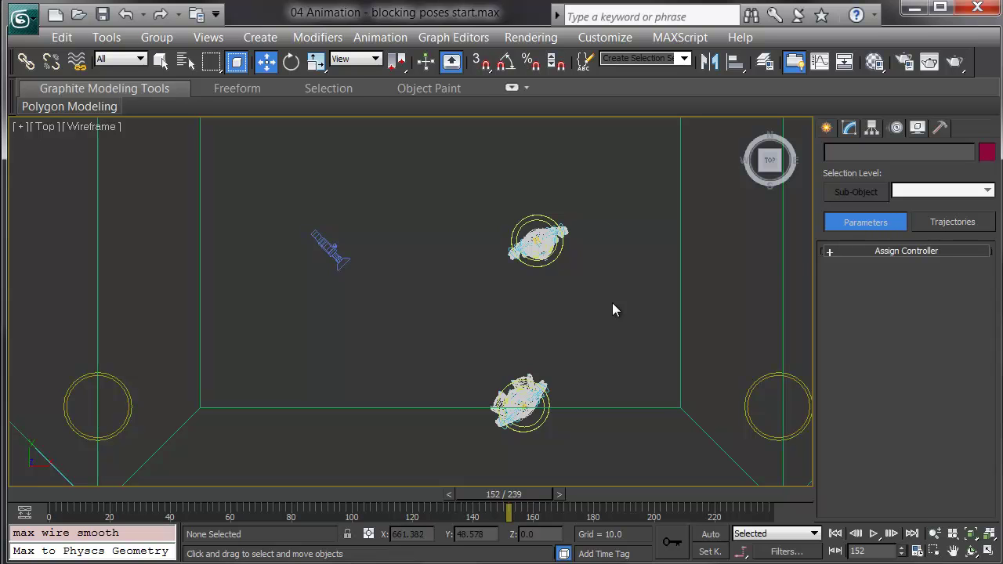
{"action": "scroll", "coordinate": [595, 302], "scroll_direction": "up", "scroll_amount": 3}
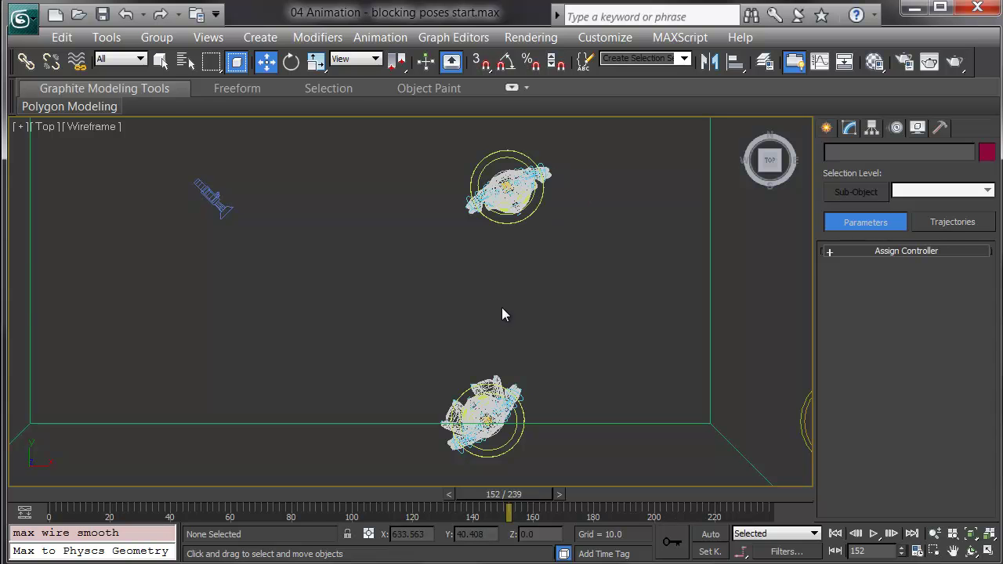
{"action": "middle_click_drag", "start_coordinate": [210, 251], "coordinate": [615, 484], "text": "alt"}
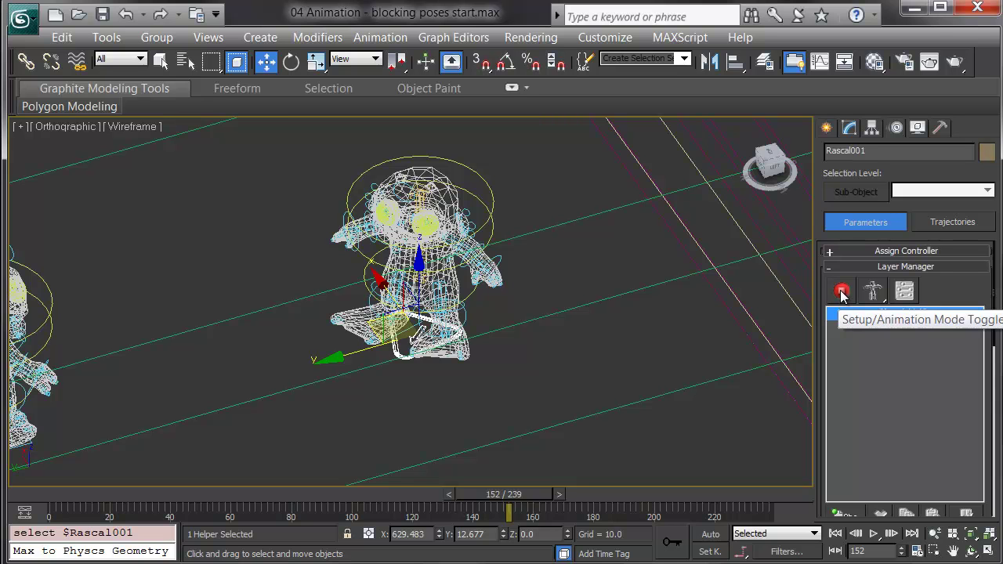
Look through Camera002 with Realistic shading and scrub the animation to frame 71.
{"action": "middle_click_drag", "start_coordinate": [515, 384], "coordinate": [522, 381]}
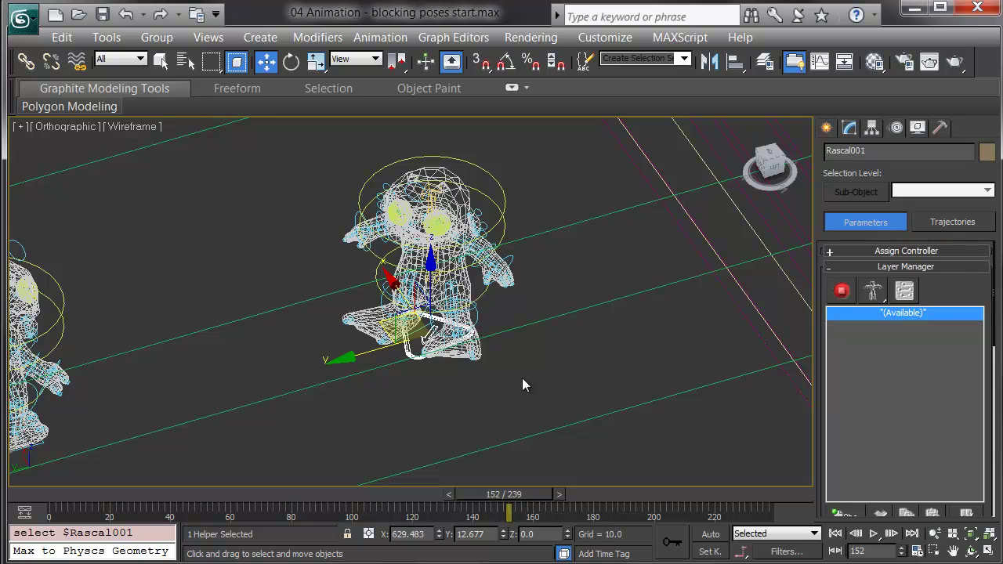
{"action": "key", "text": "c"}
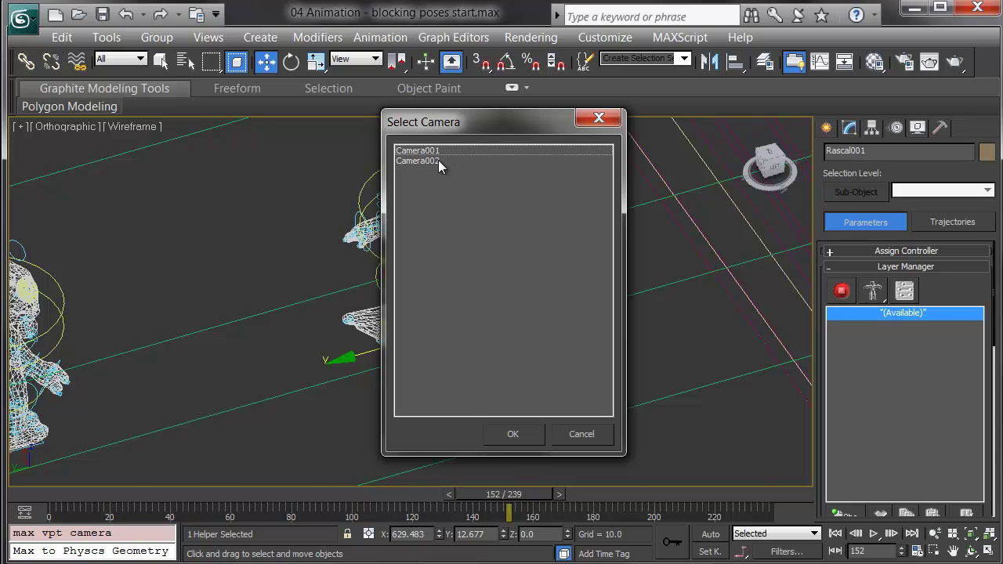
{"action": "double_click", "coordinate": [423, 161]}
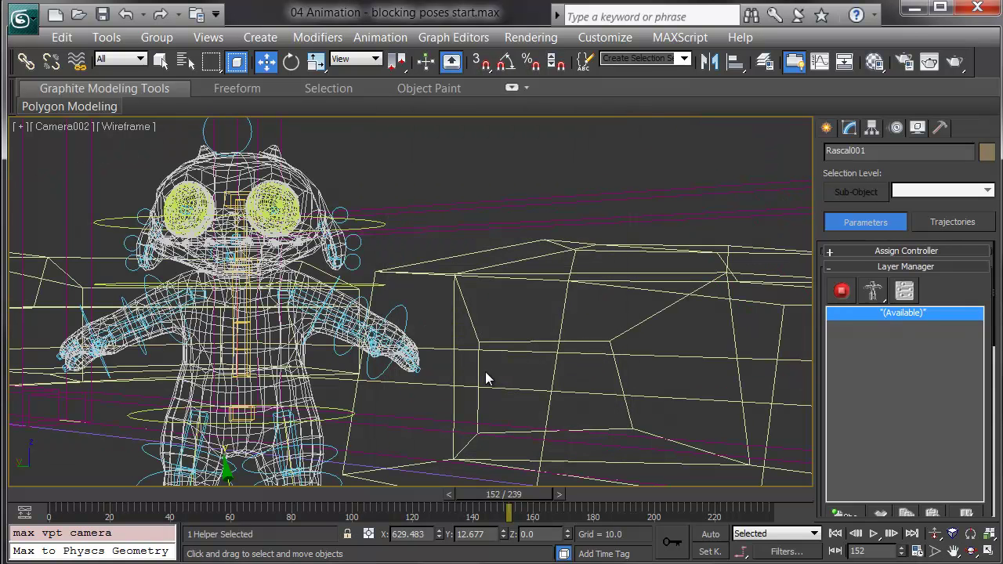
{"action": "key", "text": "F3"}
{"action": "left_click_drag", "start_coordinate": [372, 493], "coordinate": [272, 481]}
{"action": "key", "text": "w"}
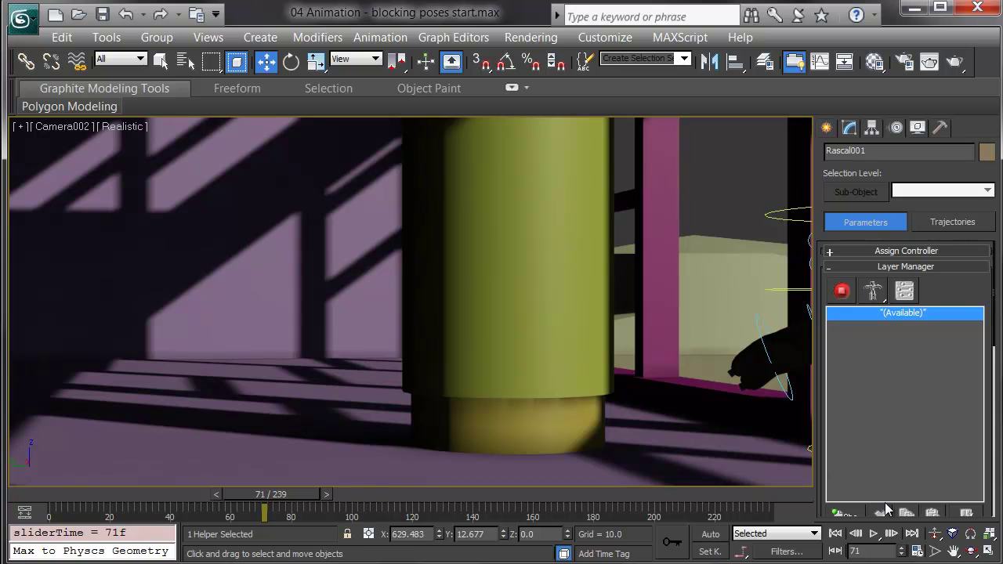
Use the large-camera-view layout, frame the tilted Top view, and select Rascal001.
{"action": "left_click", "coordinate": [989, 552]}
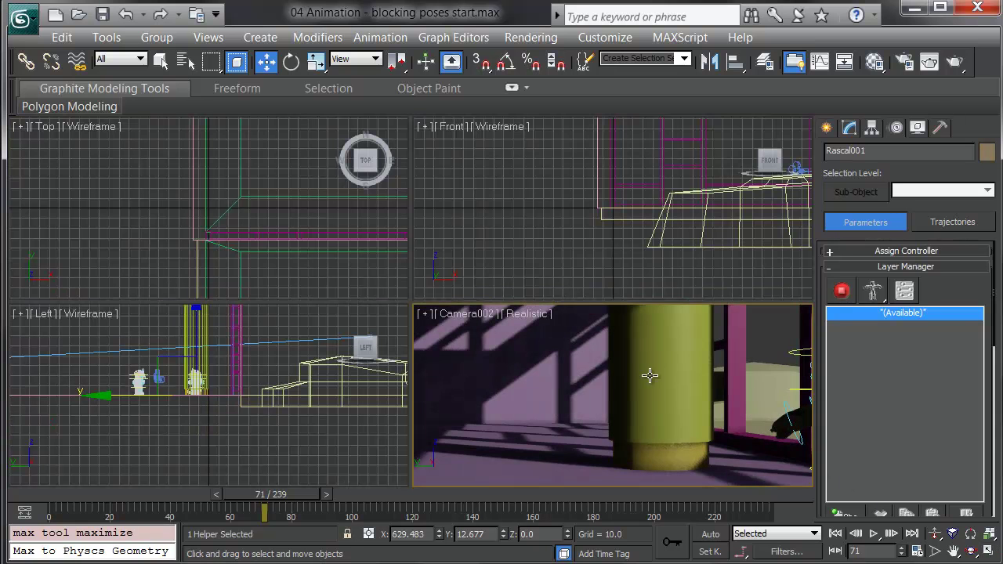
{"action": "left_click", "coordinate": [552, 255]}
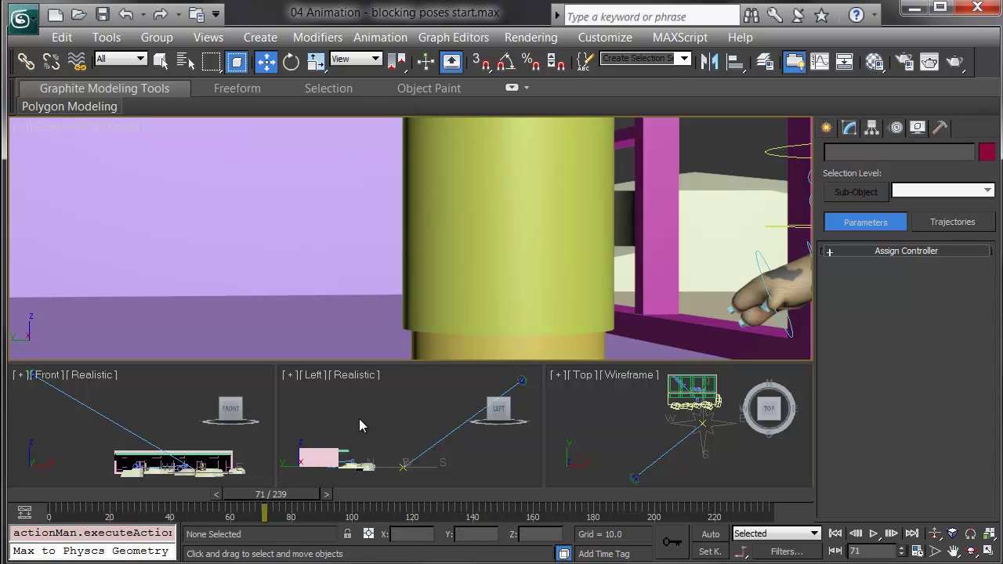
{"action": "left_click", "coordinate": [652, 440]}
{"action": "middle_click_drag", "start_coordinate": [707, 396], "coordinate": [675, 421]}
{"action": "scroll", "coordinate": [678, 424], "scroll_direction": "up", "scroll_amount": 8}
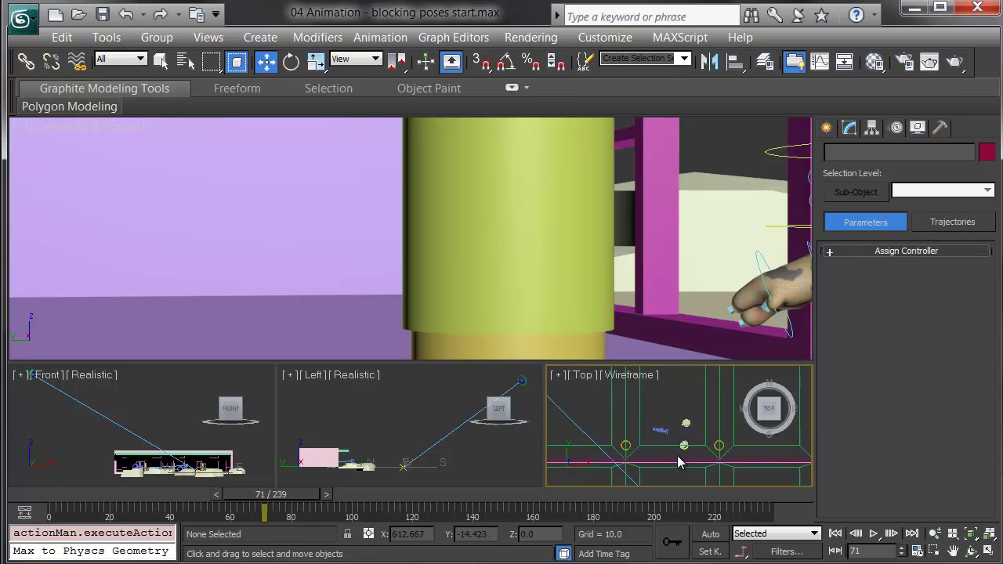
{"action": "scroll", "coordinate": [677, 455], "scroll_direction": "up", "scroll_amount": 10}
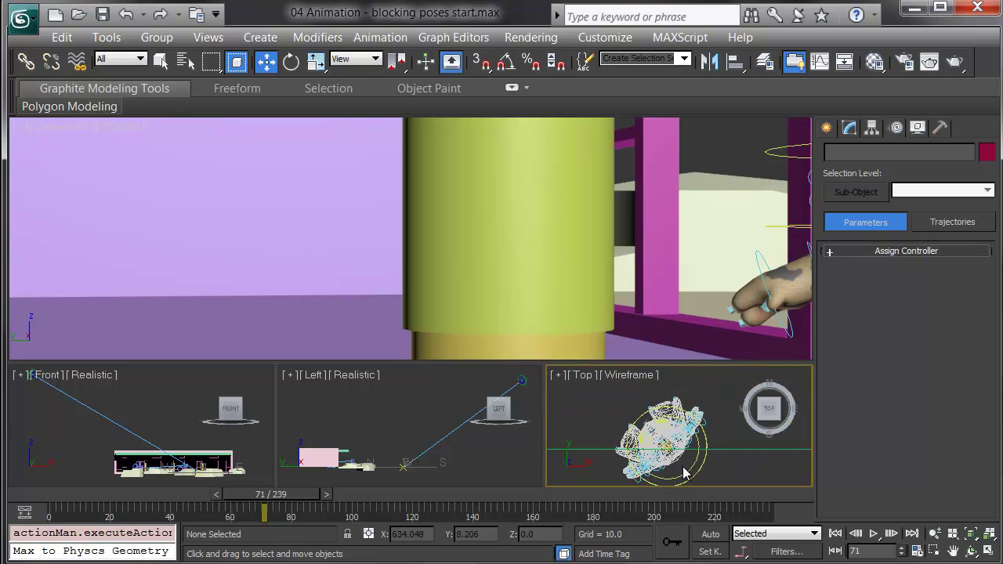
{"action": "scroll", "coordinate": [679, 410], "scroll_direction": "up", "scroll_amount": 3}
{"action": "middle_click_drag", "start_coordinate": [703, 446], "coordinate": [614, 434], "text": "alt"}
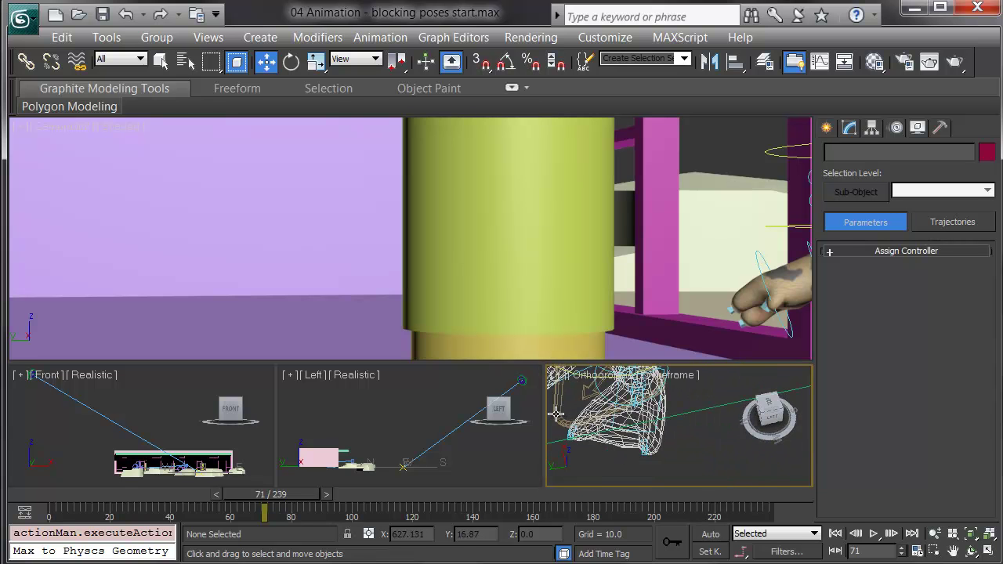
{"action": "left_click", "coordinate": [639, 428]}
Frame Rascal001 in the Top view and move it toward the camera in front of the column.
{"action": "key", "text": "t"}
{"action": "key", "text": "z"}
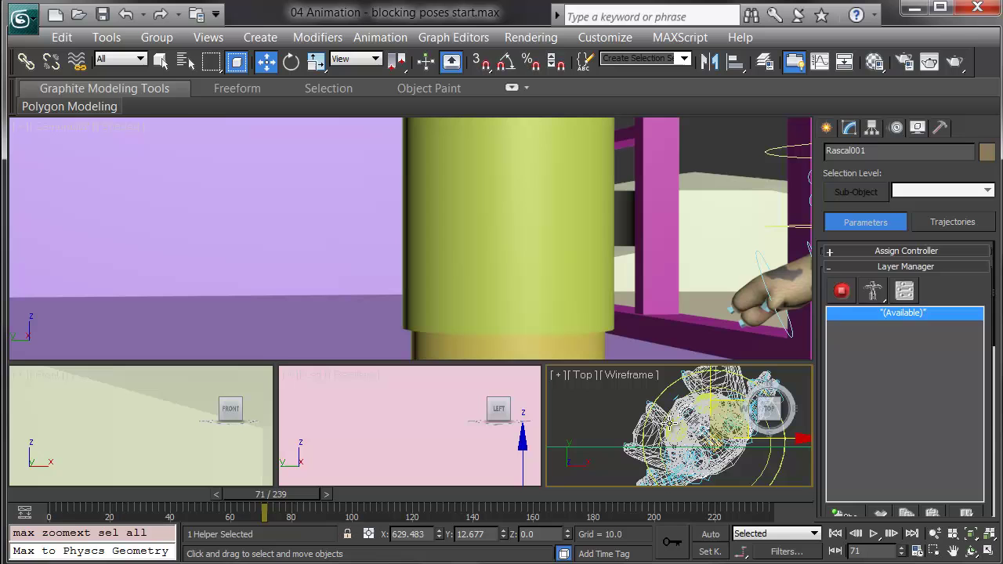
{"action": "middle_click_drag", "start_coordinate": [614, 436], "coordinate": [582, 445]}
{"action": "left_click_drag", "start_coordinate": [703, 429], "coordinate": [741, 460]}
{"action": "left_click_drag", "start_coordinate": [661, 388], "coordinate": [692, 197]}
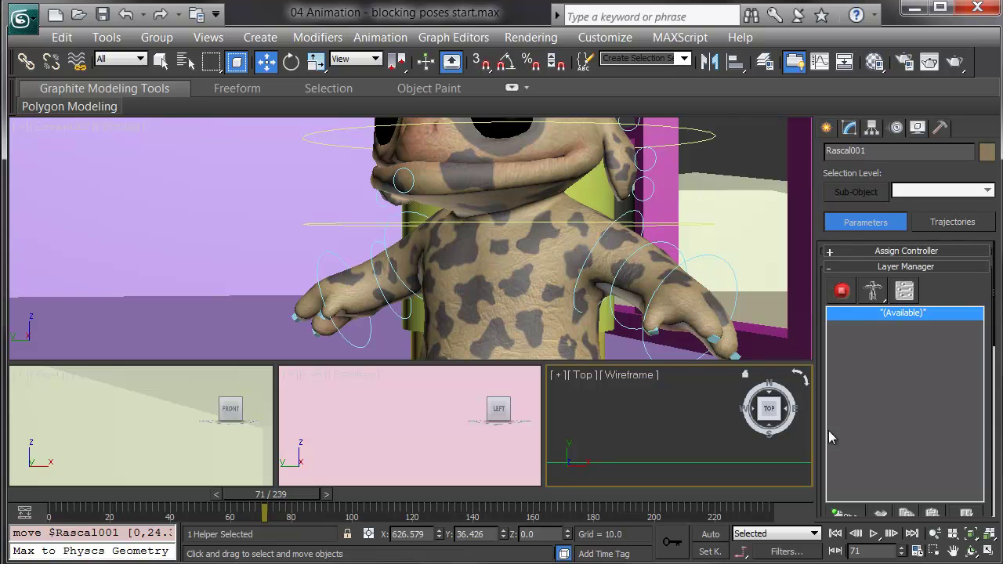
Maximize the viewport, look through Camera002, and turn on Safe Frames.
{"action": "left_click", "coordinate": [972, 552]}
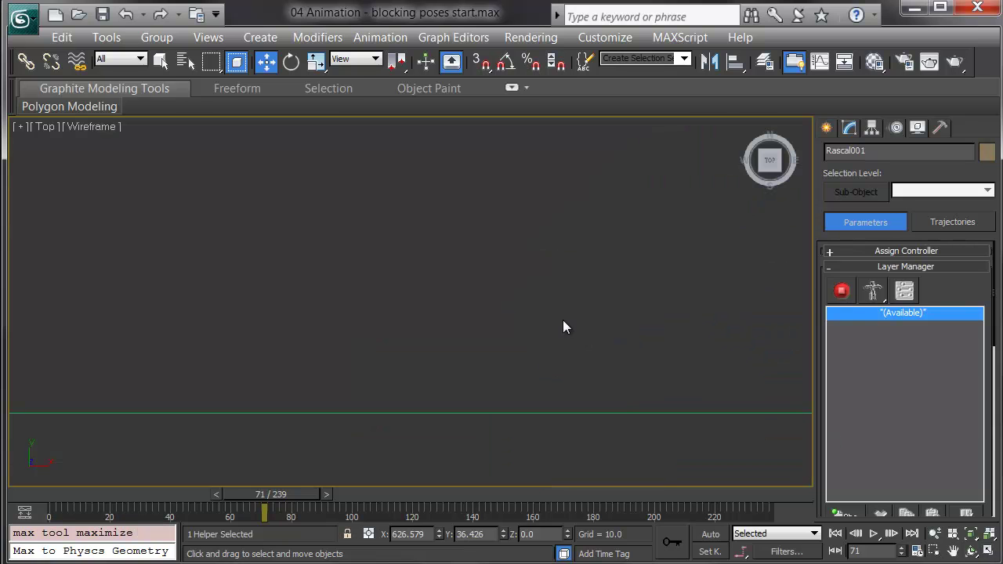
{"action": "key", "text": "c"}
{"action": "double_click", "coordinate": [431, 161]}
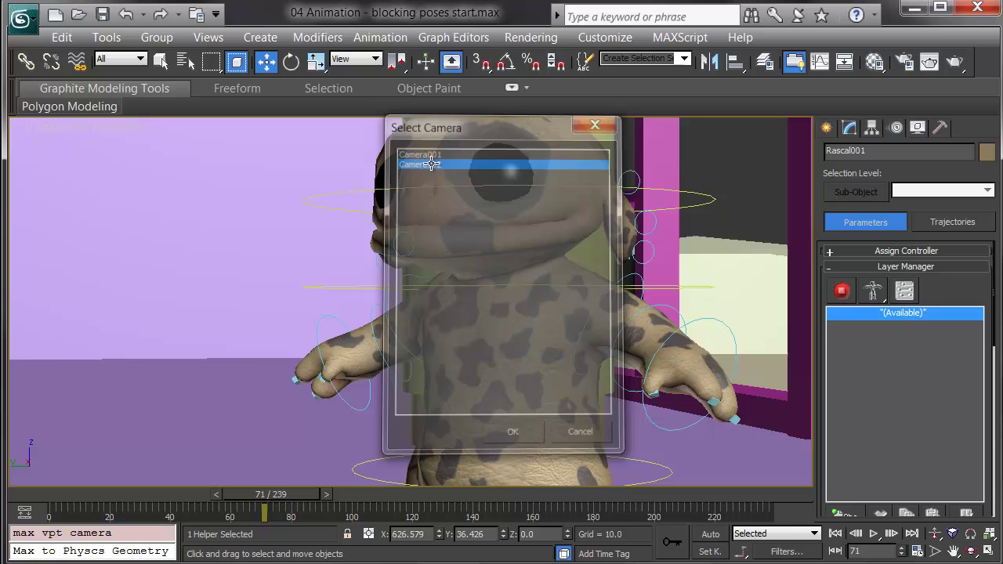
{"action": "key", "text": "shift+f"}
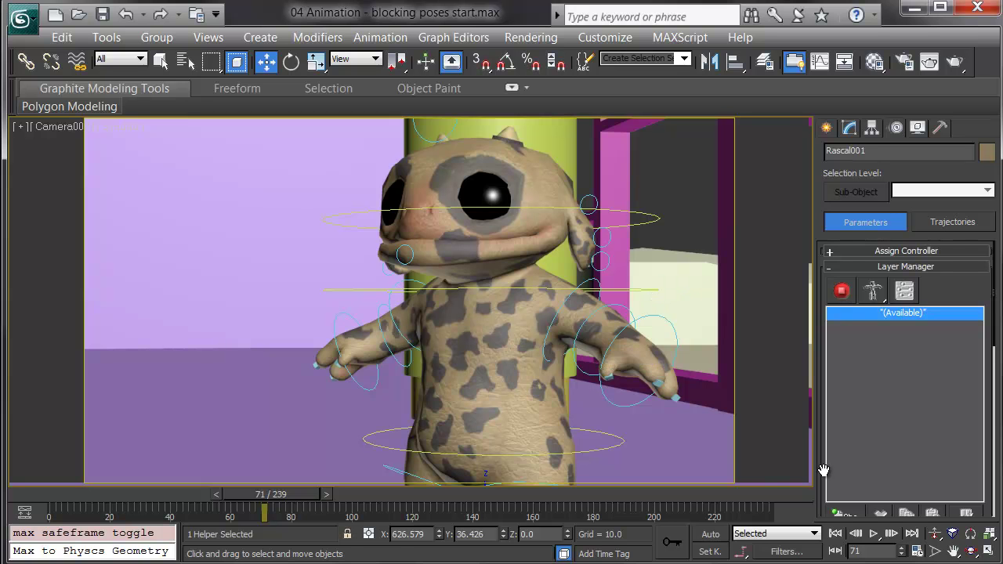
Expand the Assign Controller and Layer Manager rollouts and switch Rascal's layers to animation mode.
{"action": "left_click_drag", "start_coordinate": [819, 468], "coordinate": [819, 395]}
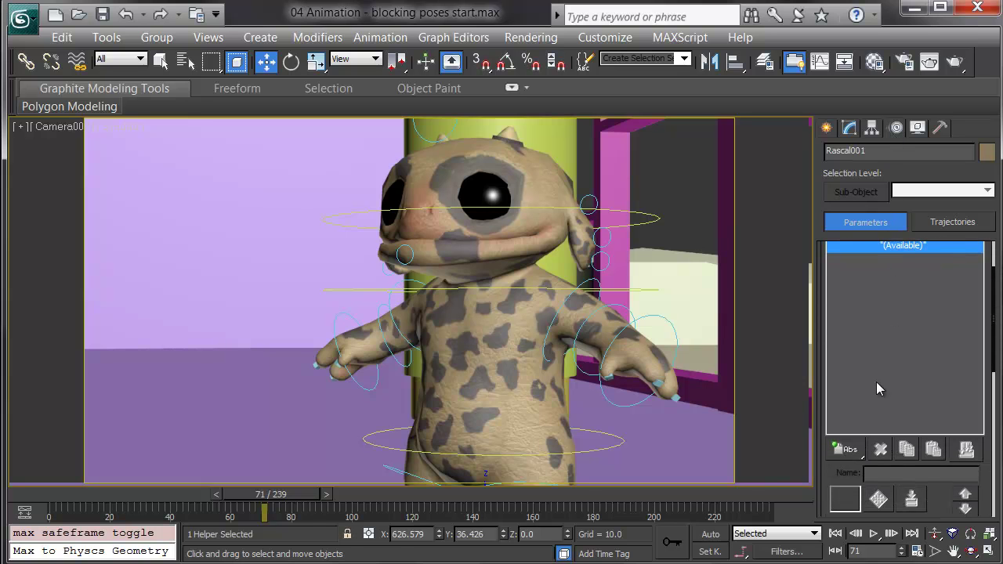
{"action": "left_click_drag", "start_coordinate": [843, 449], "coordinate": [856, 470]}
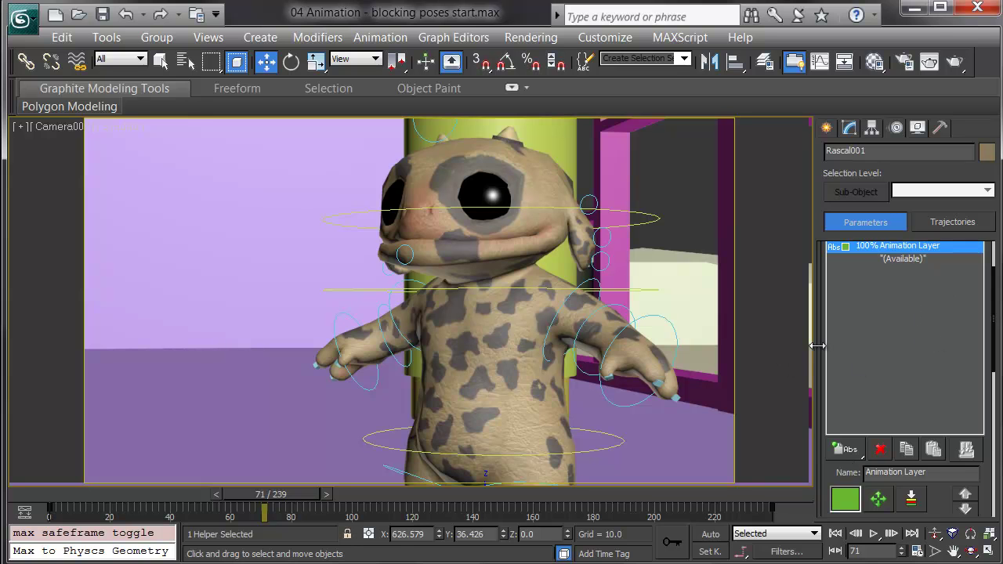
{"action": "left_click_drag", "start_coordinate": [822, 340], "coordinate": [831, 448]}
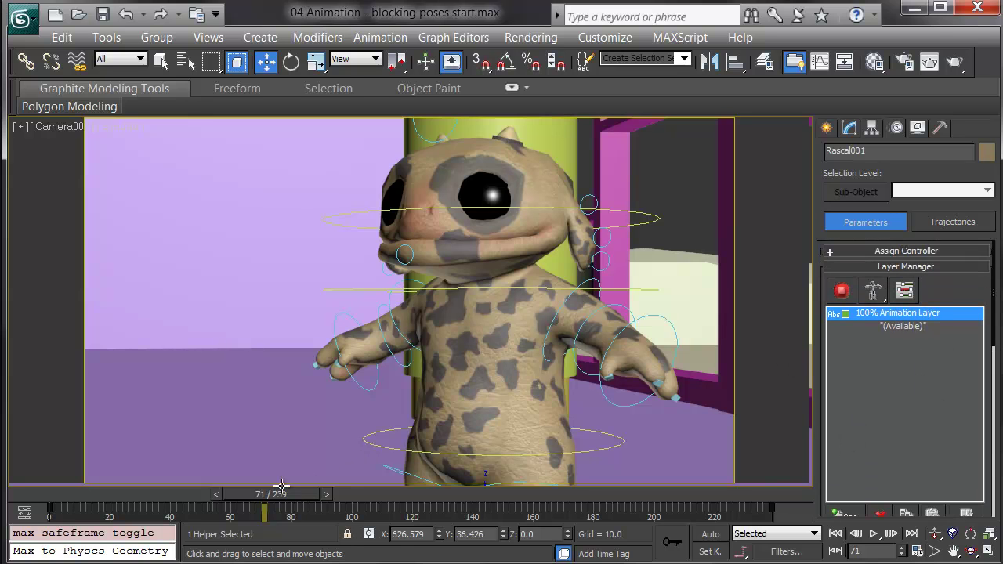
{"action": "left_click", "coordinate": [841, 292]}
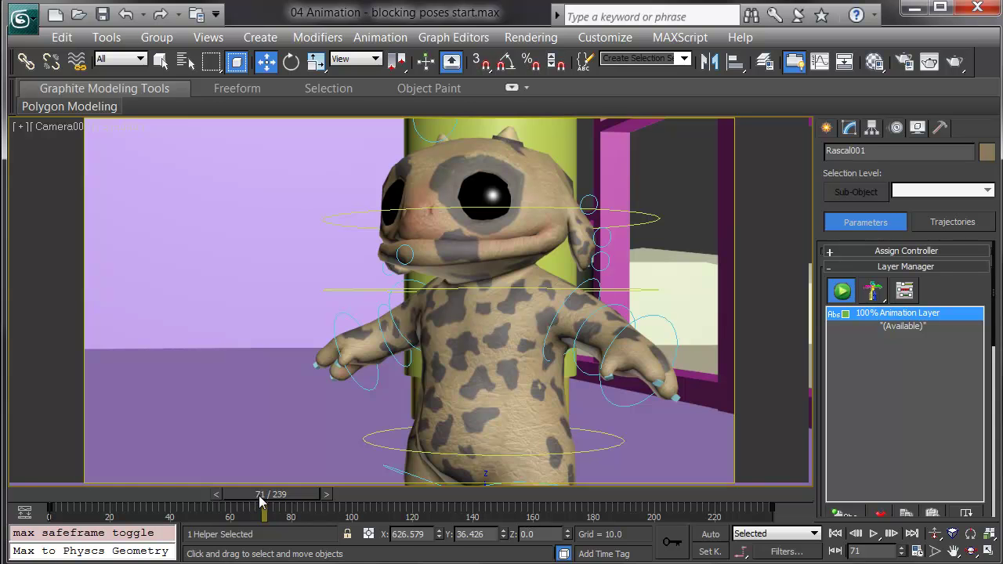
Orbit and zoom a Perspective view onto the character and select the pelvis control.
{"action": "left_click_drag", "start_coordinate": [261, 501], "coordinate": [264, 450]}
{"action": "key", "text": "w"}
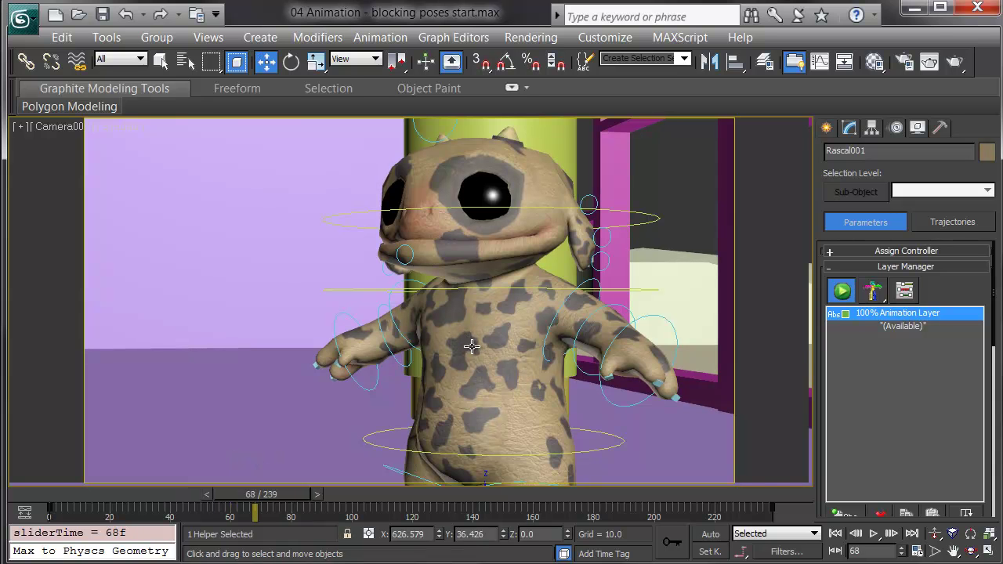
{"action": "key", "text": "p"}
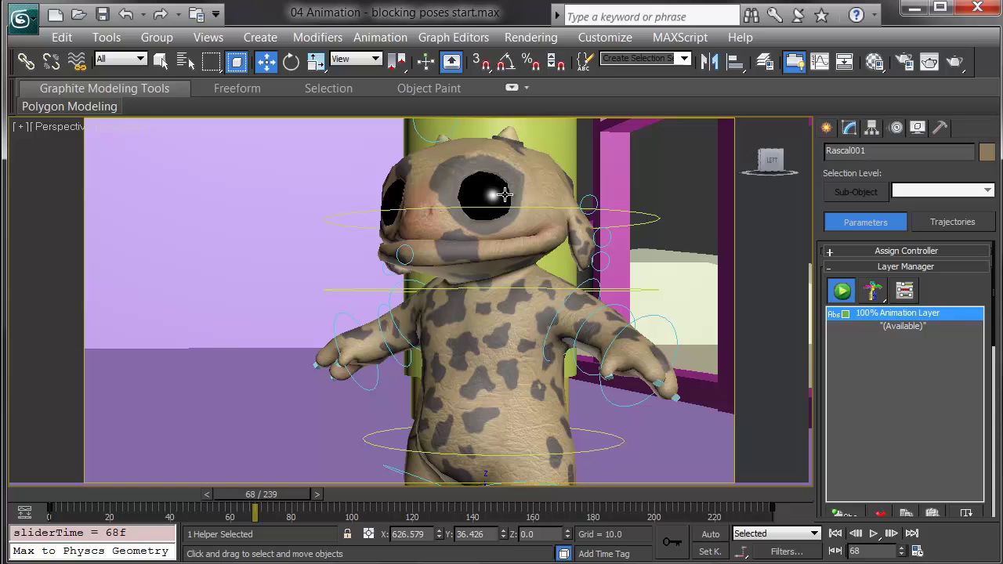
{"action": "middle_click_drag", "start_coordinate": [457, 245], "coordinate": [530, 309], "text": "alt"}
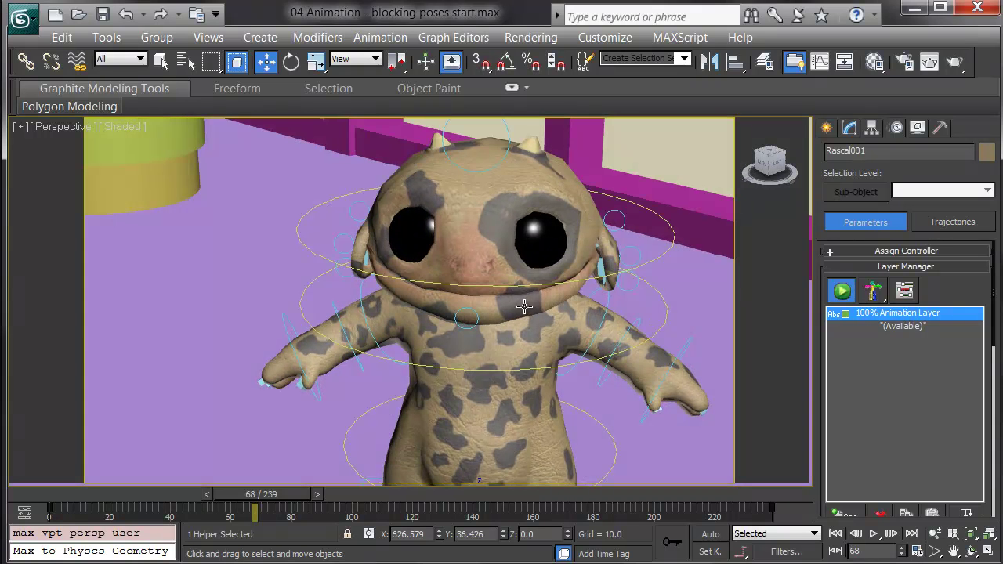
{"action": "middle_click_drag", "start_coordinate": [593, 329], "coordinate": [463, 235], "text": "alt"}
{"action": "scroll", "coordinate": [419, 305], "scroll_direction": "up", "scroll_amount": 5}
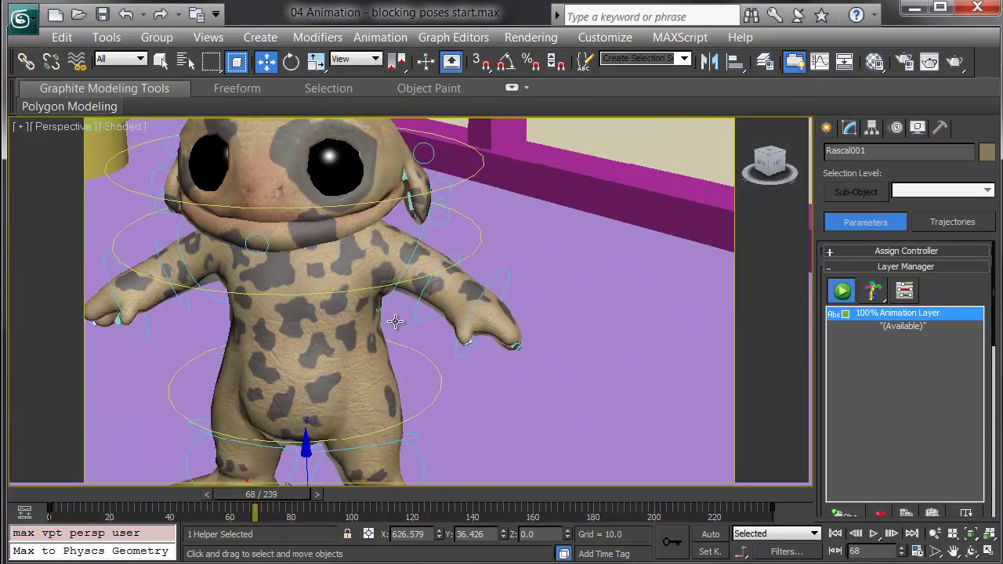
{"action": "scroll", "coordinate": [486, 345], "scroll_direction": "up", "scroll_amount": 2}
{"action": "scroll", "coordinate": [513, 318], "scroll_direction": "down", "scroll_amount": 5}
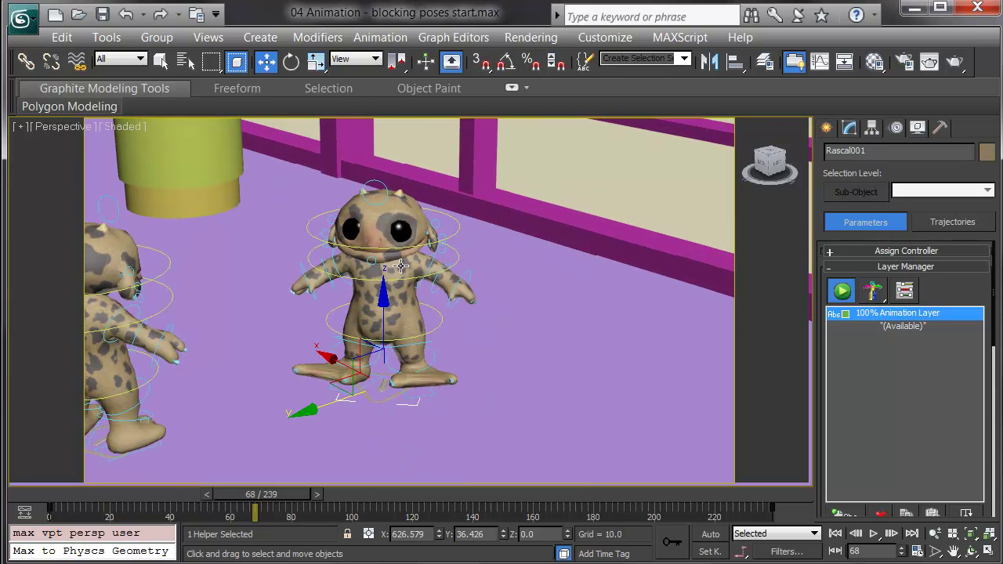
{"action": "scroll", "coordinate": [488, 326], "scroll_direction": "up", "scroll_amount": 1}
{"action": "scroll", "coordinate": [482, 344], "scroll_direction": "up", "scroll_amount": 4}
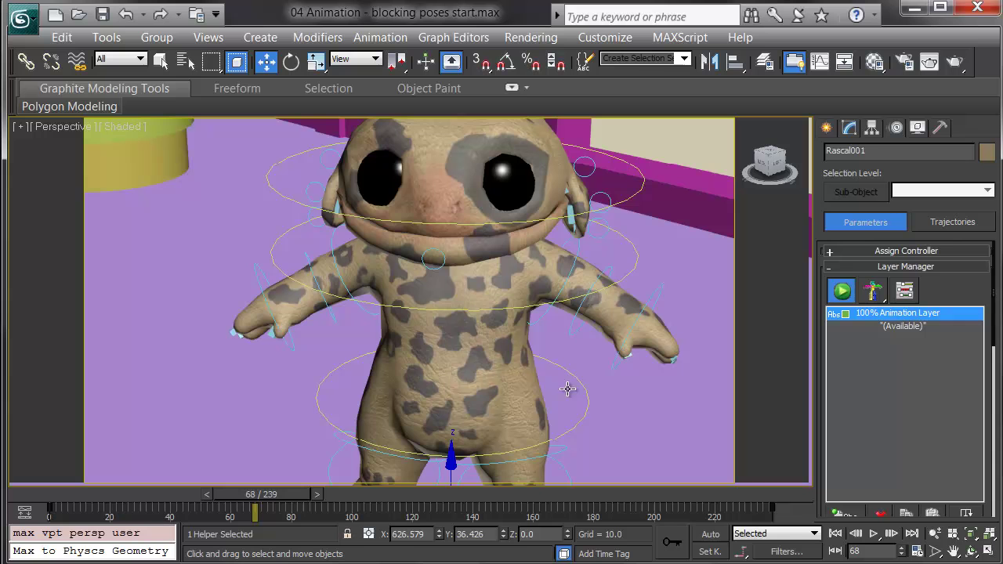
{"action": "left_click", "coordinate": [584, 415]}
Turn on Set Key mode and key the pelvis pose at frame 62.
{"action": "middle_click_drag", "start_coordinate": [655, 384], "coordinate": [627, 381]}
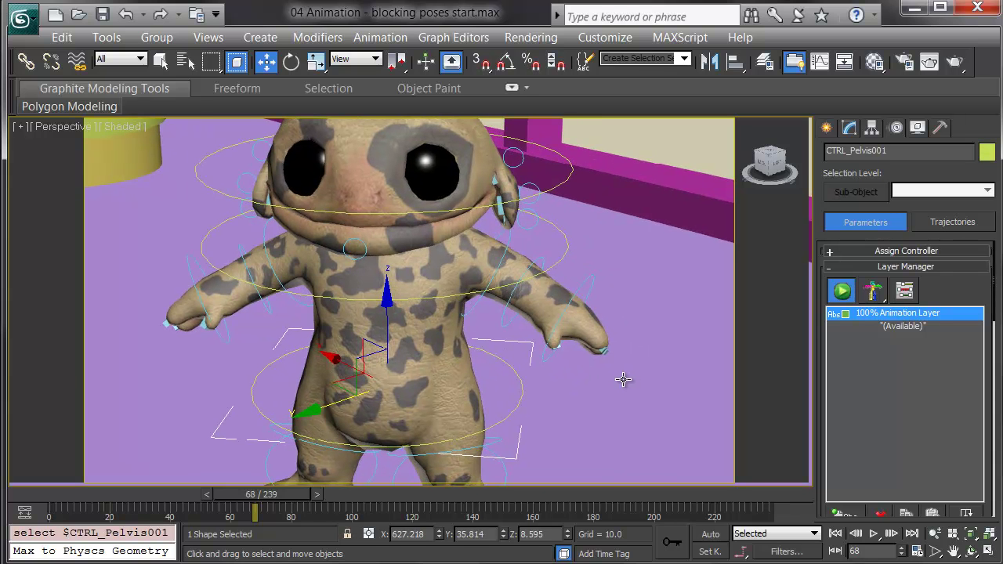
{"action": "left_click", "coordinate": [709, 553]}
{"action": "left_click_drag", "start_coordinate": [293, 492], "coordinate": [276, 493]}
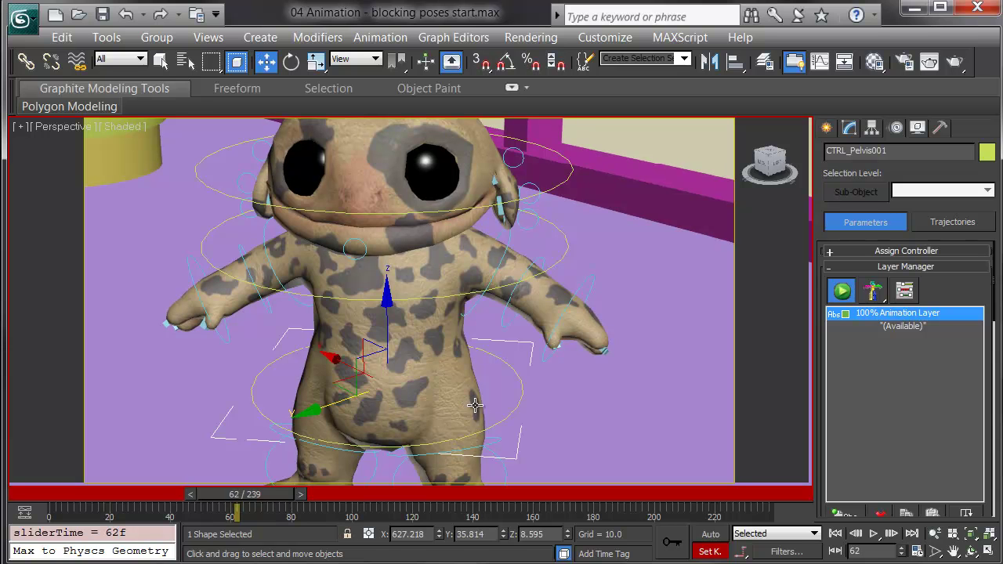
{"action": "left_click", "coordinate": [677, 545]}
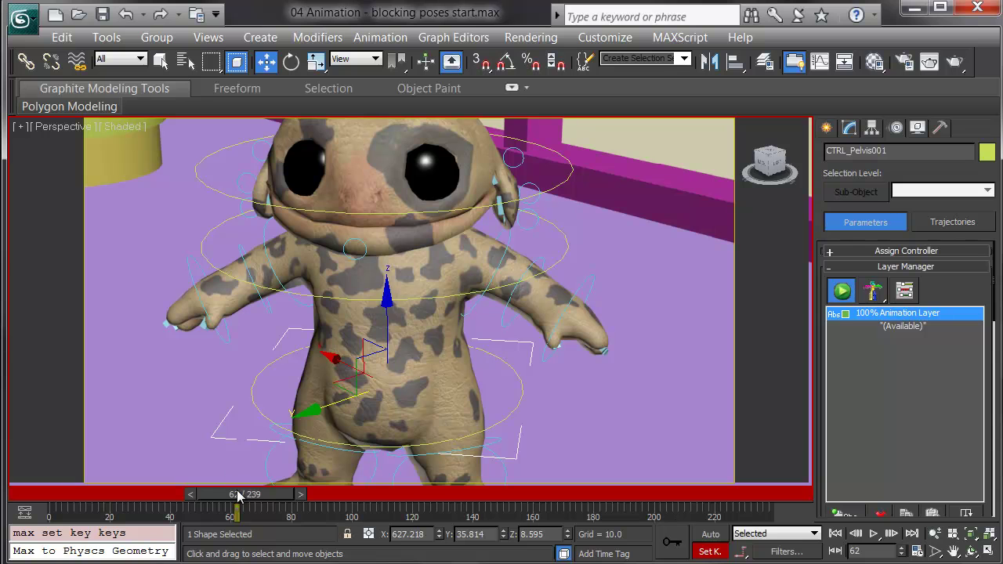
At frame 84 rotate the pelvis around its vertical axis and key it through Camera002.
{"action": "left_click_drag", "start_coordinate": [243, 501], "coordinate": [307, 501]}
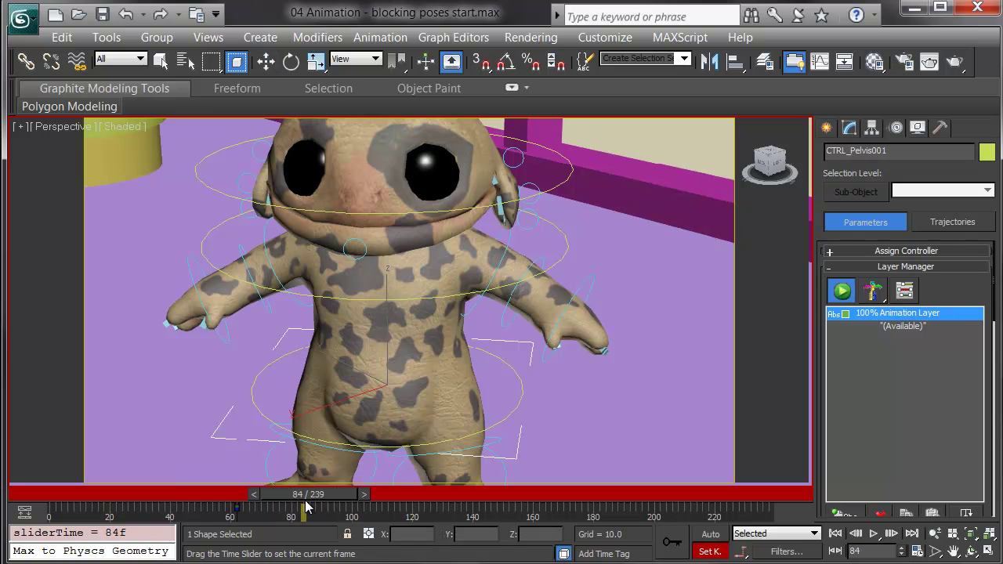
{"action": "left_click", "coordinate": [517, 406]}
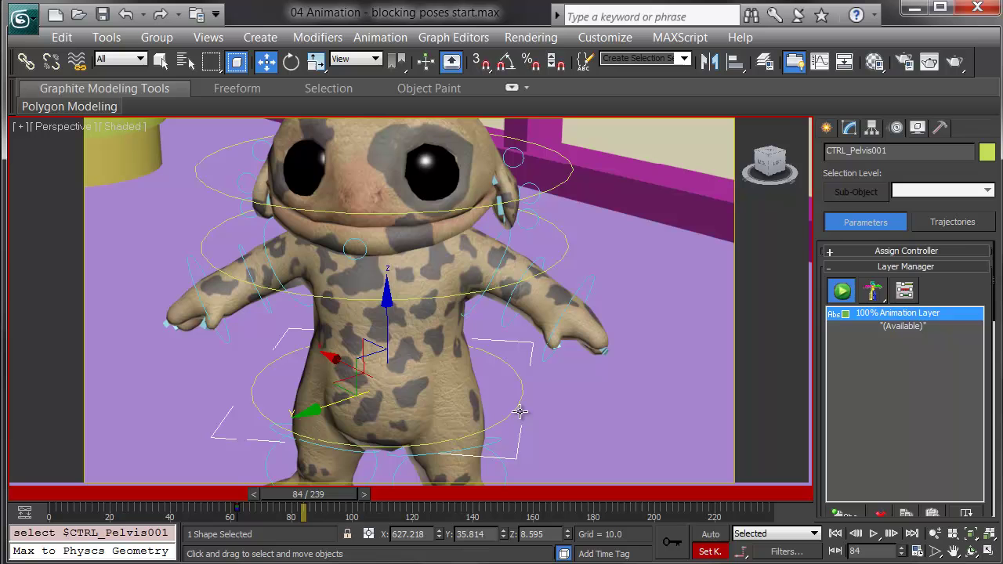
{"action": "key", "text": "e"}
{"action": "left_click_drag", "start_coordinate": [422, 420], "coordinate": [470, 411]}
{"action": "key", "text": "c"}
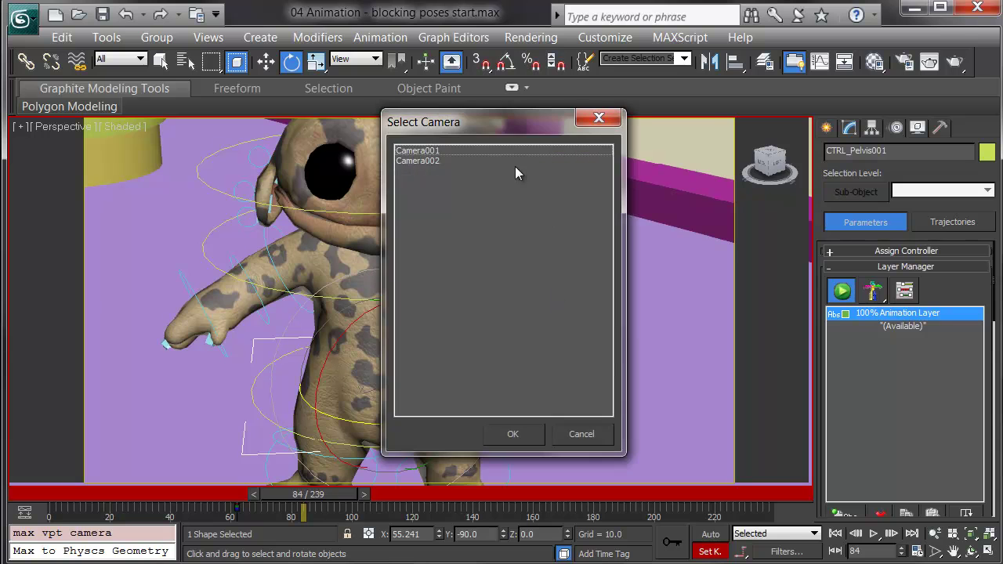
{"action": "double_click", "coordinate": [442, 161]}
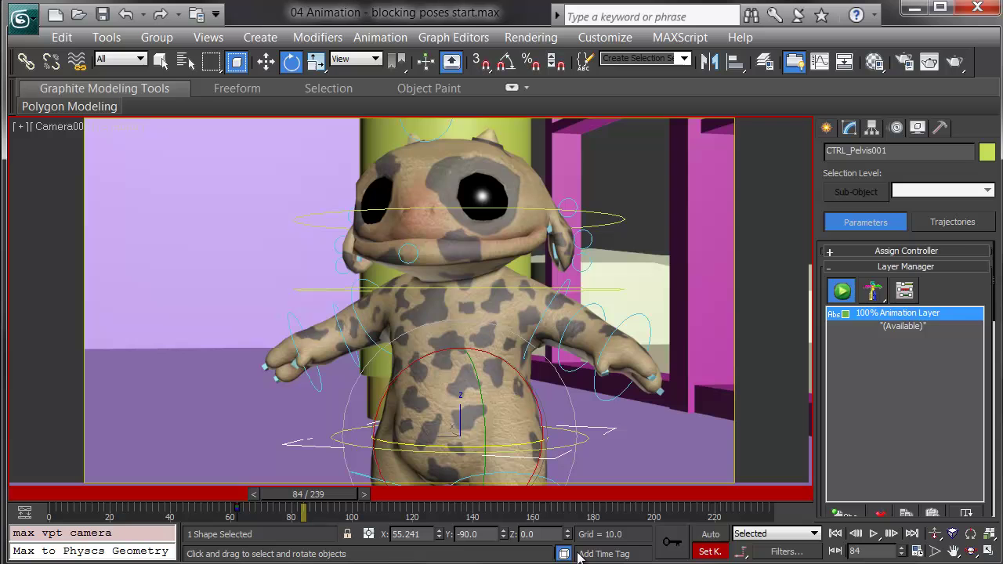
{"action": "left_click", "coordinate": [669, 549]}
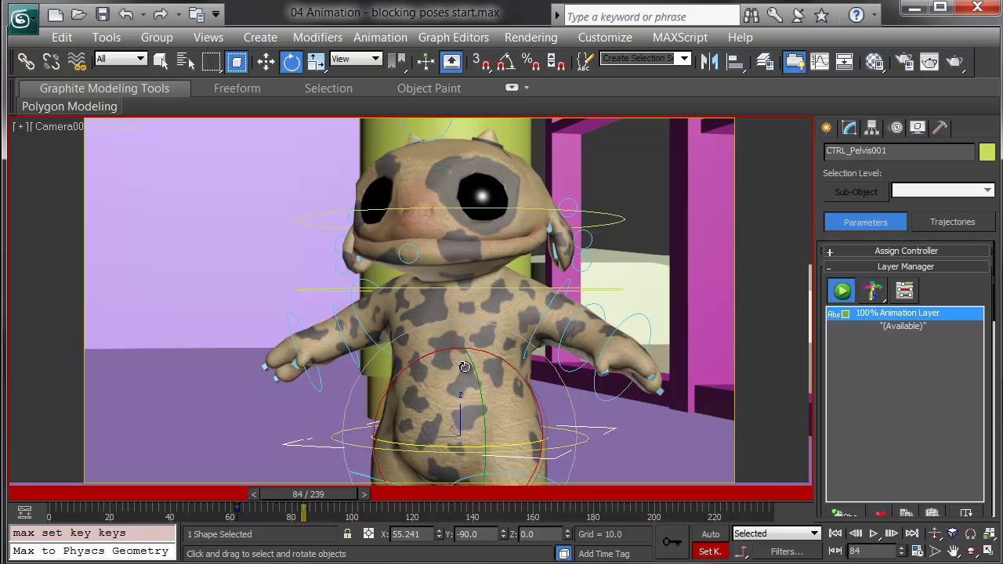
Select the chest control and key its pose at frame 82.
{"action": "left_click", "coordinate": [482, 289]}
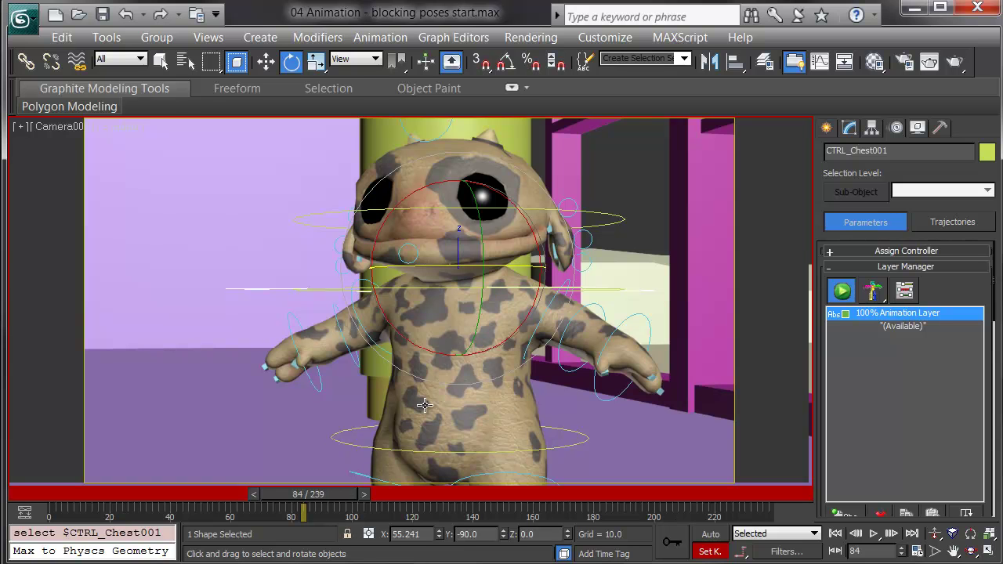
{"action": "mouse_move", "coordinate": [317, 500]}
{"action": "left_mouse_down"}
{"action": "mouse_move", "coordinate": [332, 503]}
{"action": "mouse_move", "coordinate": [302, 493]}
{"action": "mouse_move", "coordinate": [314, 491]}
{"action": "left_mouse_up"}
{"action": "key", "text": "e"}
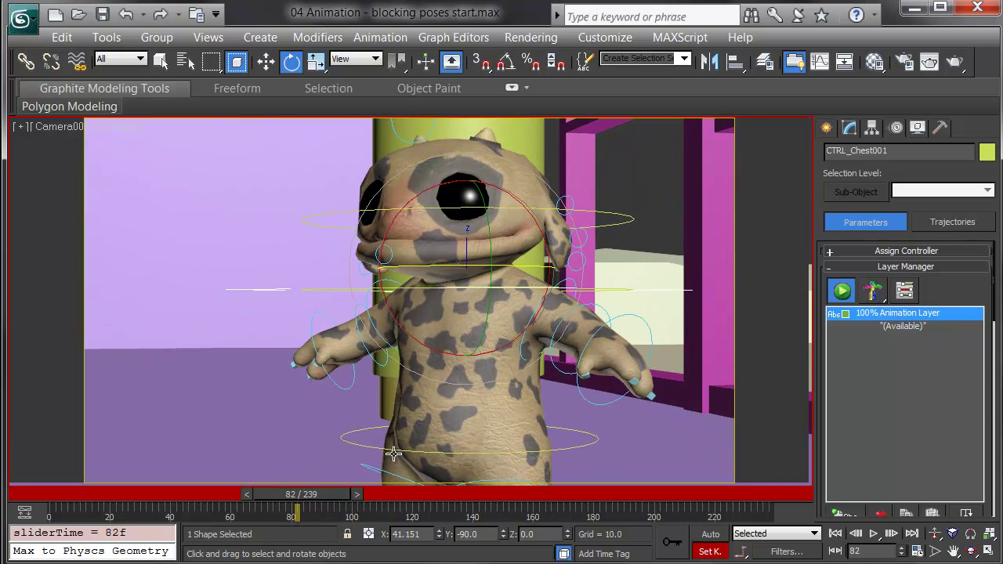
{"action": "left_click", "coordinate": [675, 543]}
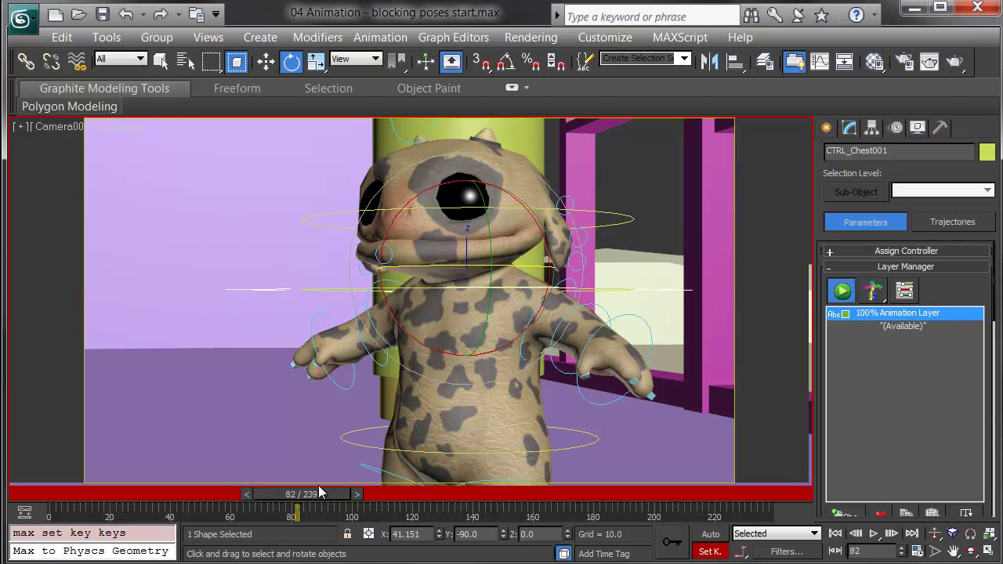
At frame 101 tilt the upper body with the chest, key it, and scrub to preview.
{"action": "left_click_drag", "start_coordinate": [314, 495], "coordinate": [370, 495]}
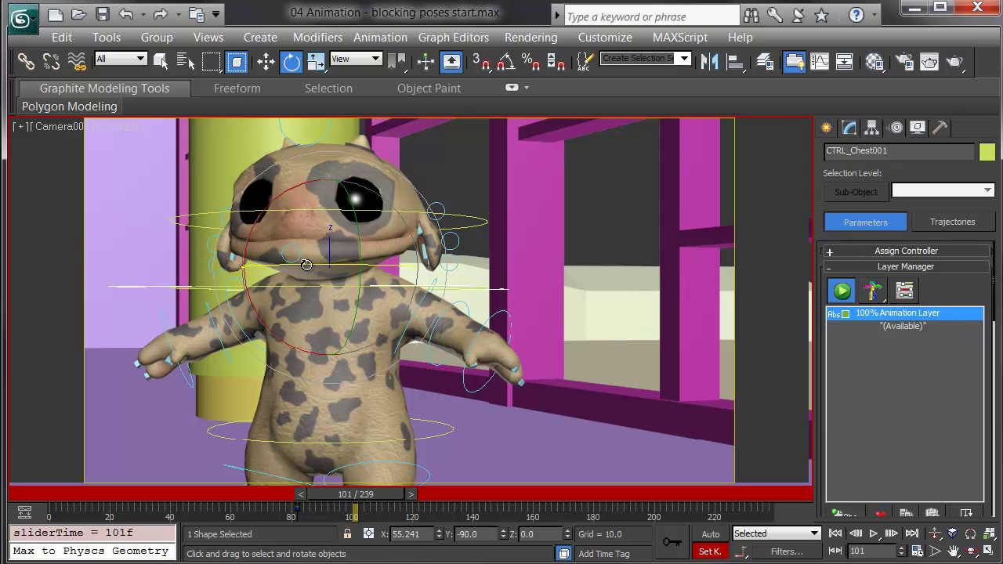
{"action": "left_click_drag", "start_coordinate": [306, 265], "coordinate": [365, 280]}
{"action": "left_click", "coordinate": [676, 541]}
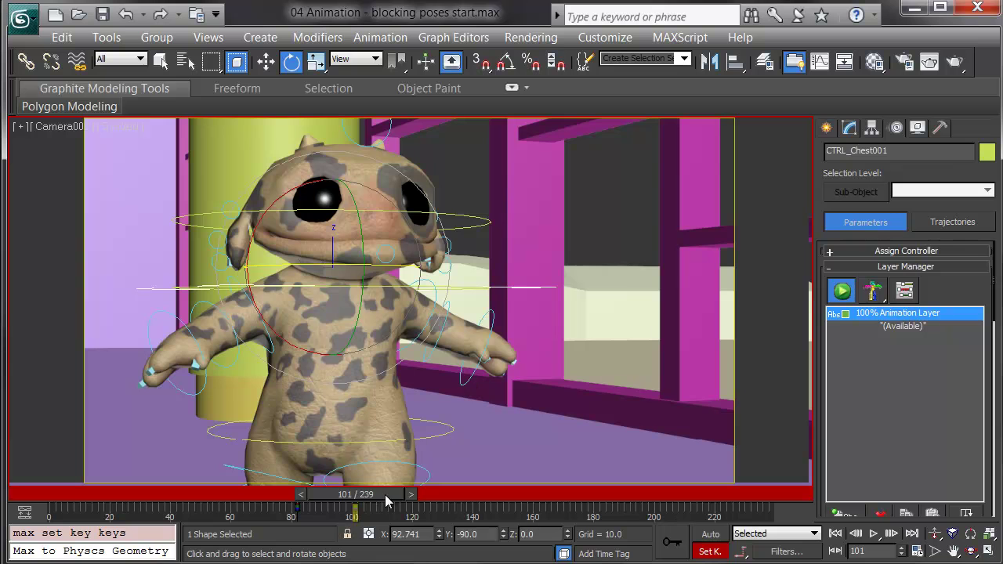
{"action": "left_click_drag", "start_coordinate": [385, 501], "coordinate": [334, 502]}
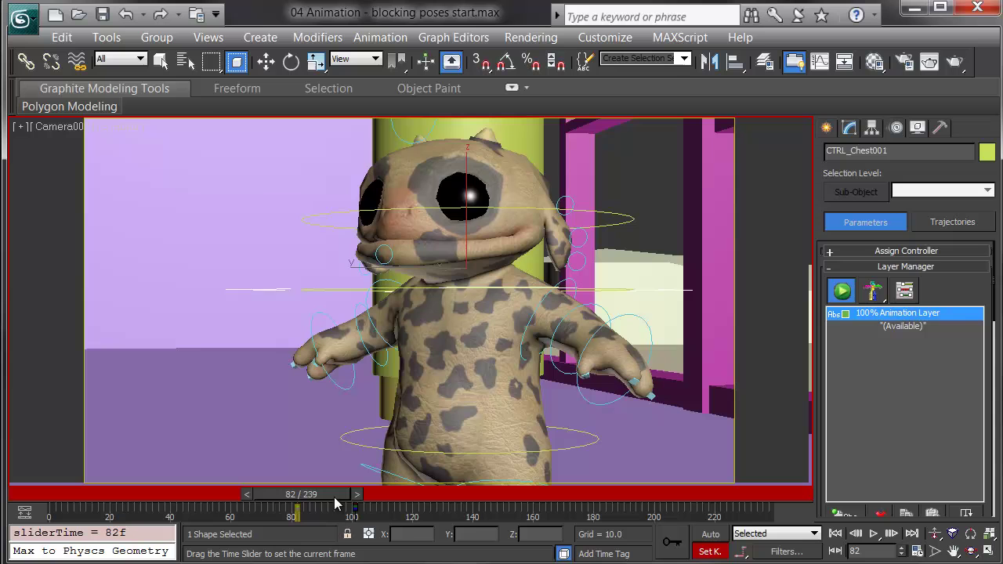
{"action": "key", "text": "e"}
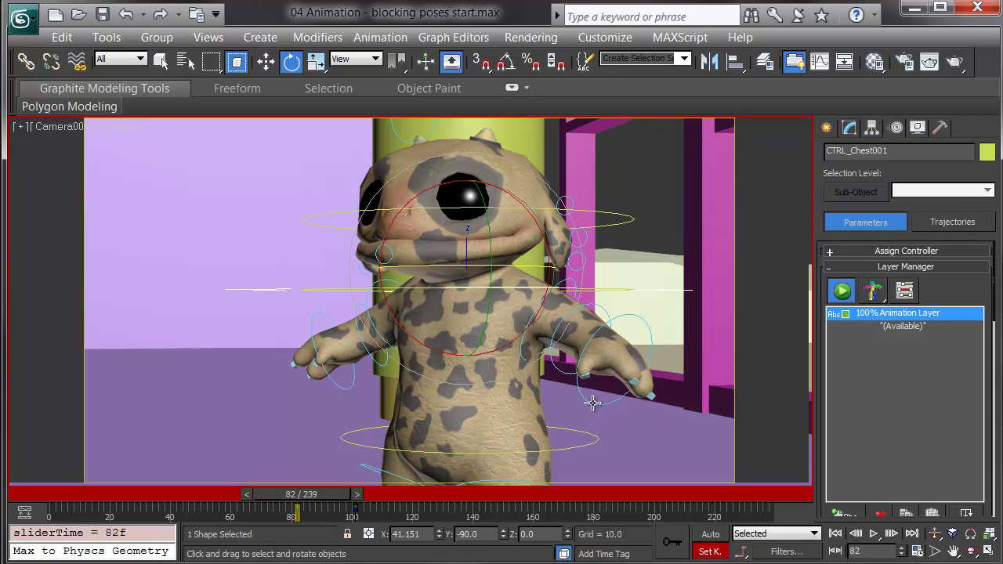
{"action": "left_click", "coordinate": [591, 402]}
Raise and turn the left hand IK control, then key the pose at frame 82.
{"action": "key", "text": "w"}
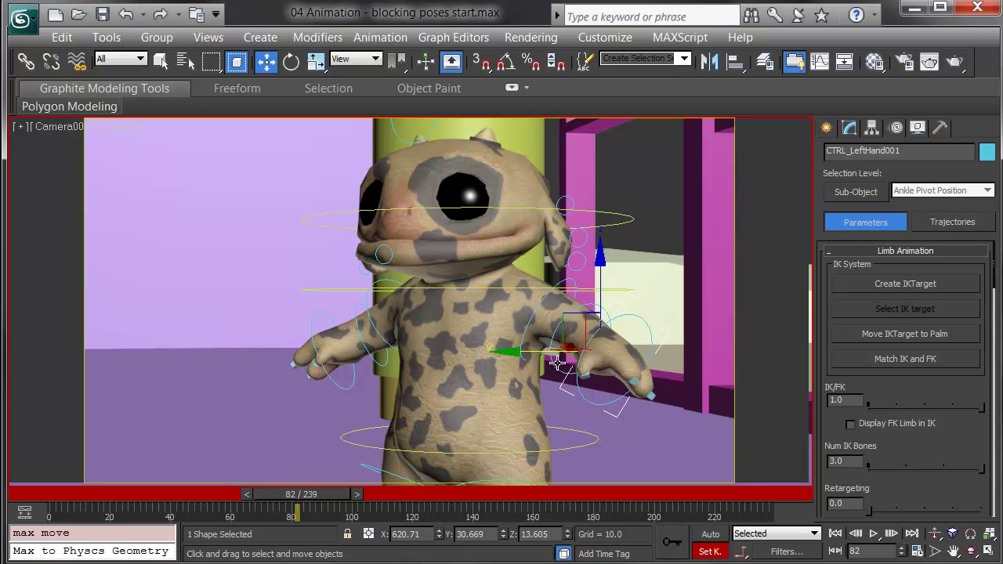
{"action": "left_click_drag", "start_coordinate": [568, 322], "coordinate": [587, 301]}
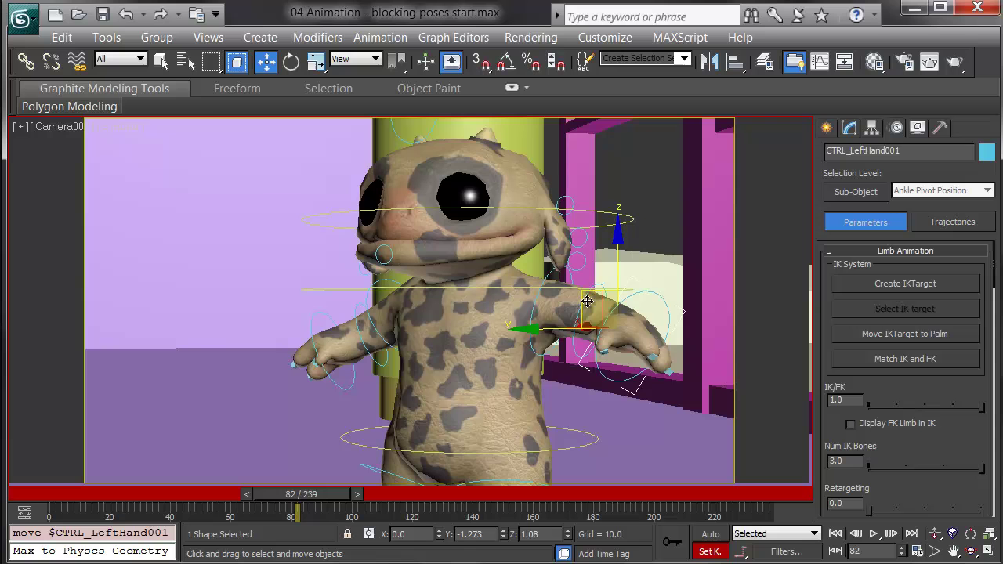
{"action": "key", "text": "e"}
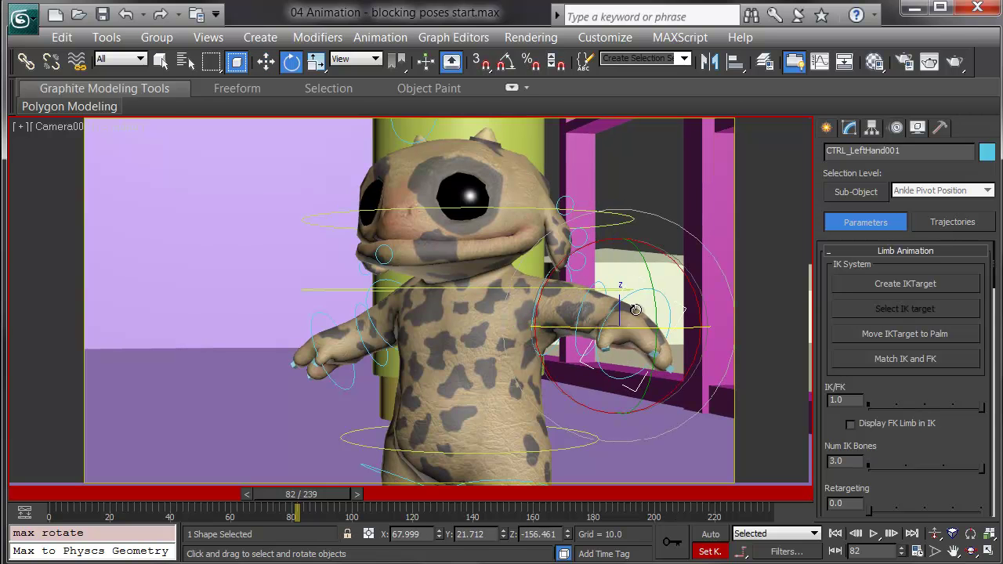
{"action": "left_click_drag", "start_coordinate": [652, 296], "coordinate": [665, 277]}
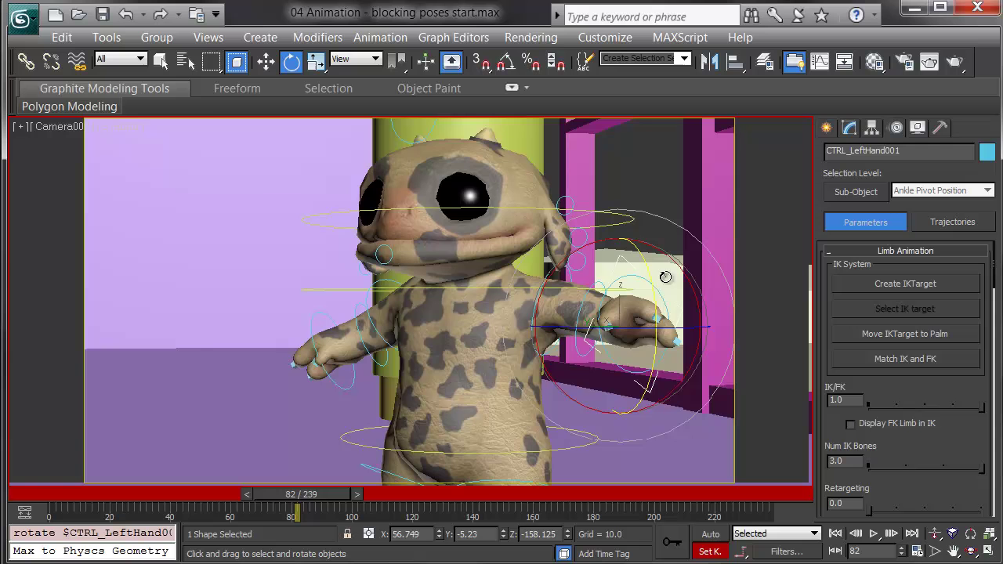
{"action": "left_click", "coordinate": [672, 543]}
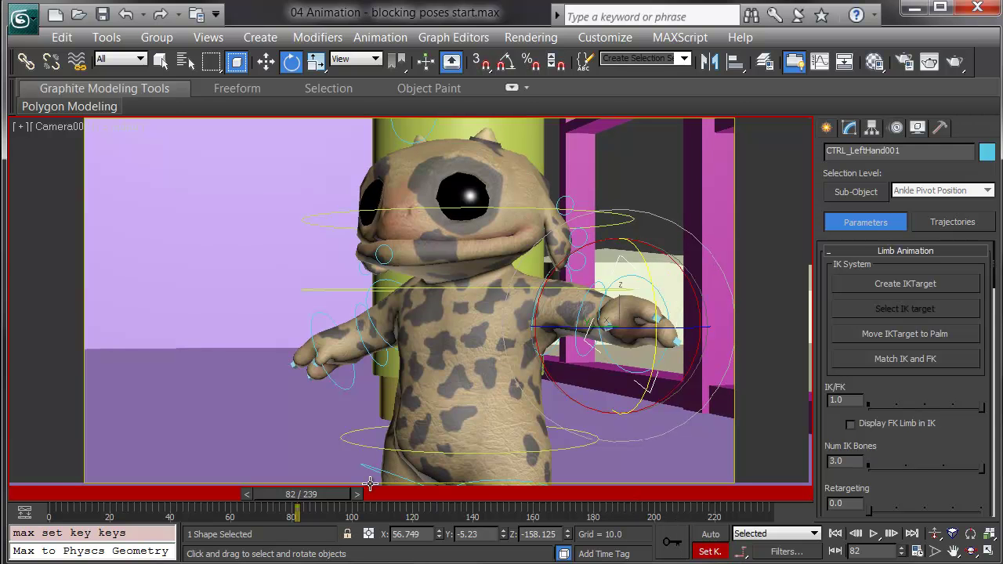
At frame 103 lock the left hand selection, lift it and rotate it into a new pose.
{"action": "left_click_drag", "start_coordinate": [301, 495], "coordinate": [362, 506]}
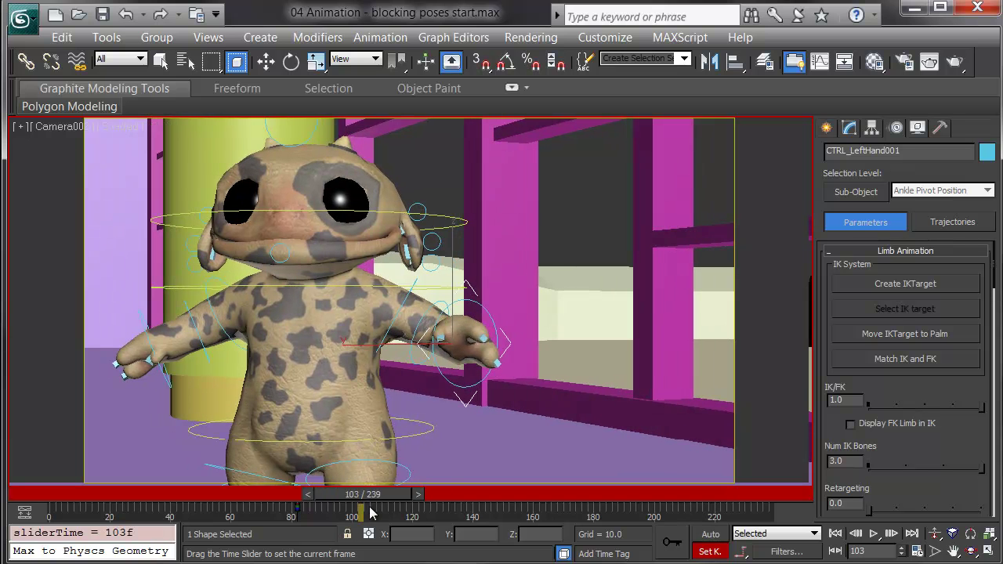
{"action": "key", "text": "w"}
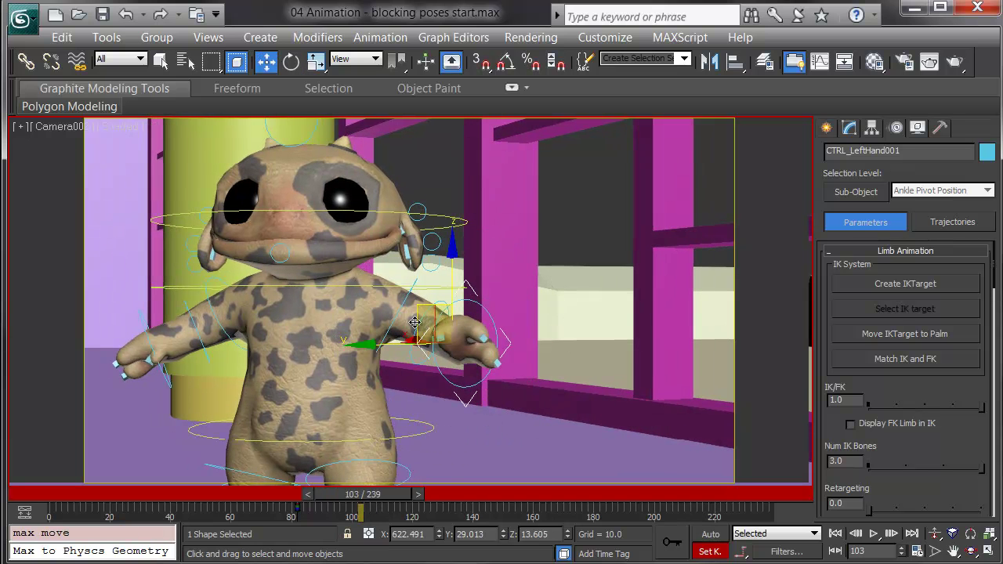
{"action": "left_click_drag", "start_coordinate": [416, 320], "coordinate": [426, 306]}
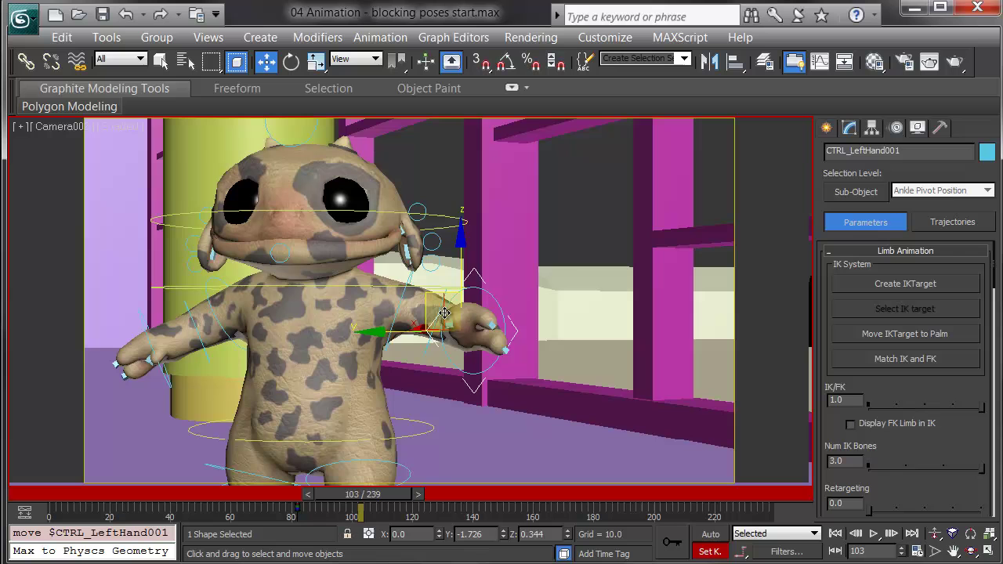
{"action": "left_click", "coordinate": [468, 265]}
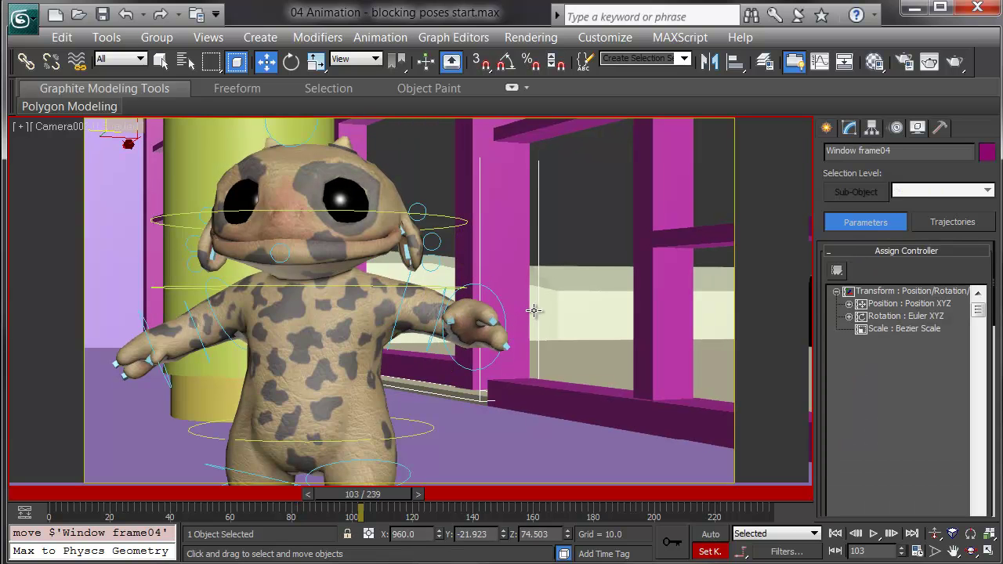
{"action": "key", "text": "ctrl+z"}
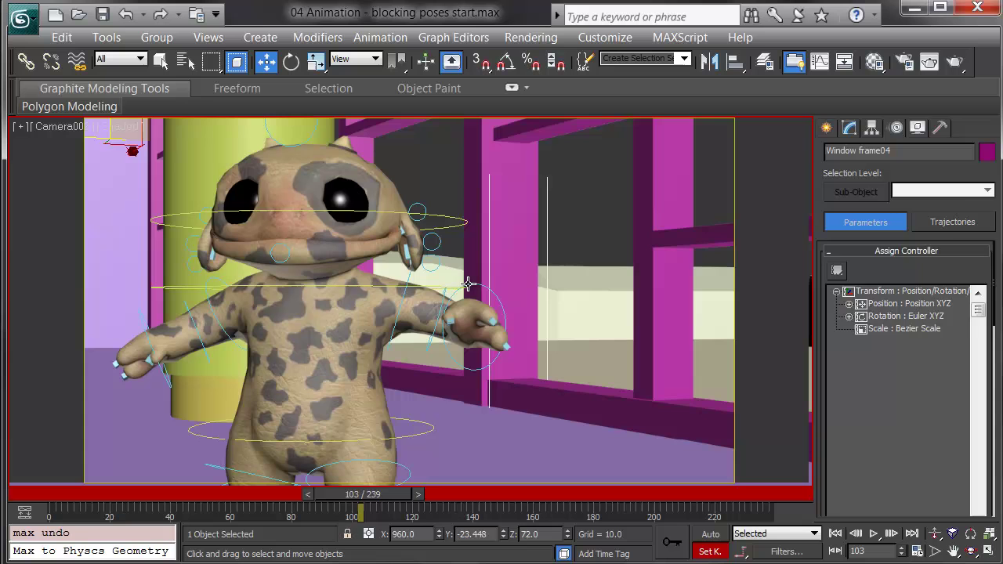
{"action": "left_click", "coordinate": [468, 283]}
{"action": "key", "text": "space"}
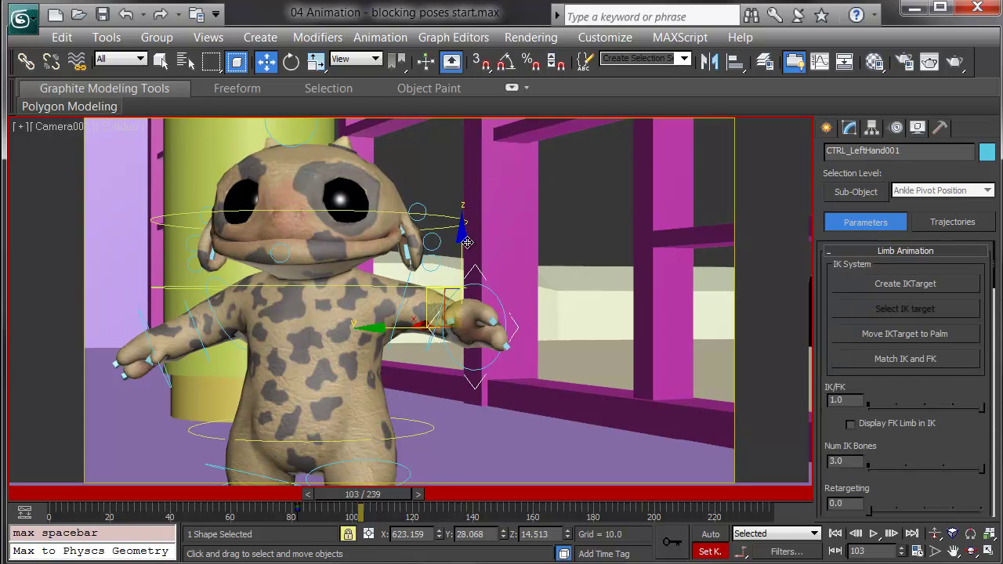
{"action": "left_click_drag", "start_coordinate": [463, 244], "coordinate": [463, 233]}
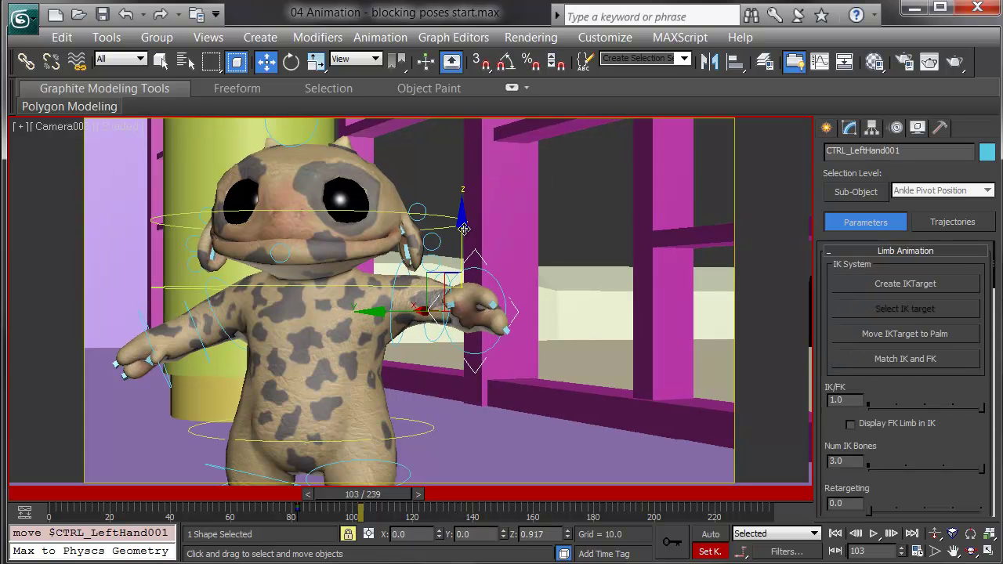
{"action": "key", "text": "e"}
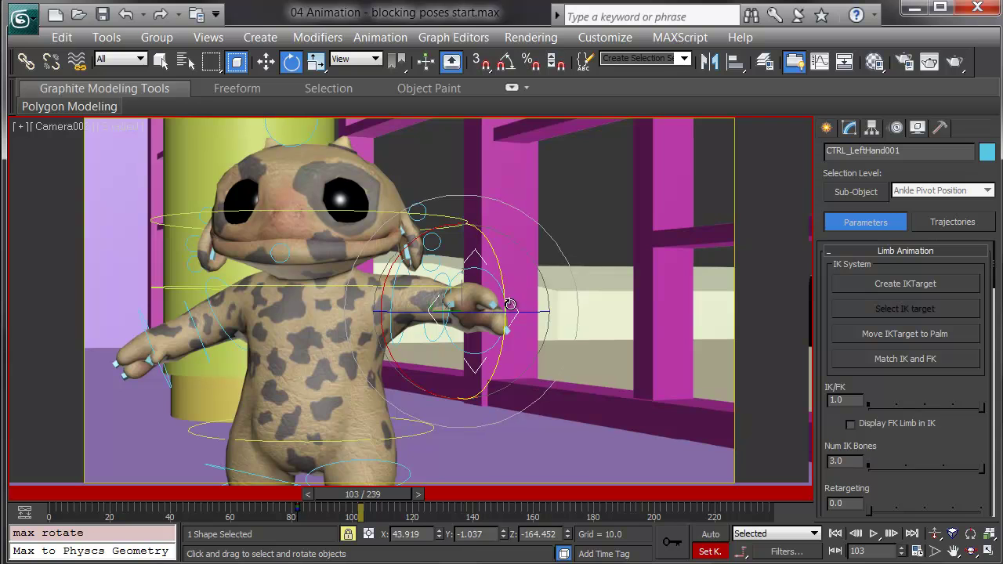
{"action": "mouse_move", "coordinate": [507, 310]}
{"action": "left_mouse_down"}
{"action": "mouse_move", "coordinate": [510, 282]}
{"action": "mouse_move", "coordinate": [508, 315]}
{"action": "left_mouse_up"}
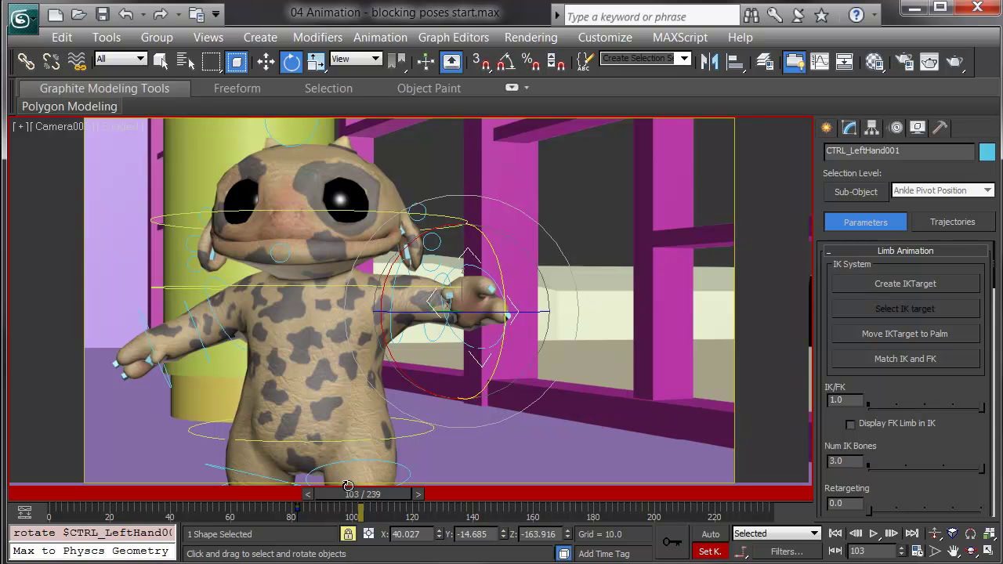
{"action": "left_click_drag", "start_coordinate": [366, 501], "coordinate": [306, 492]}
Unlock the selection, select CTRL_Head001, and key its pose at frame 82.
{"action": "key", "text": "e"}
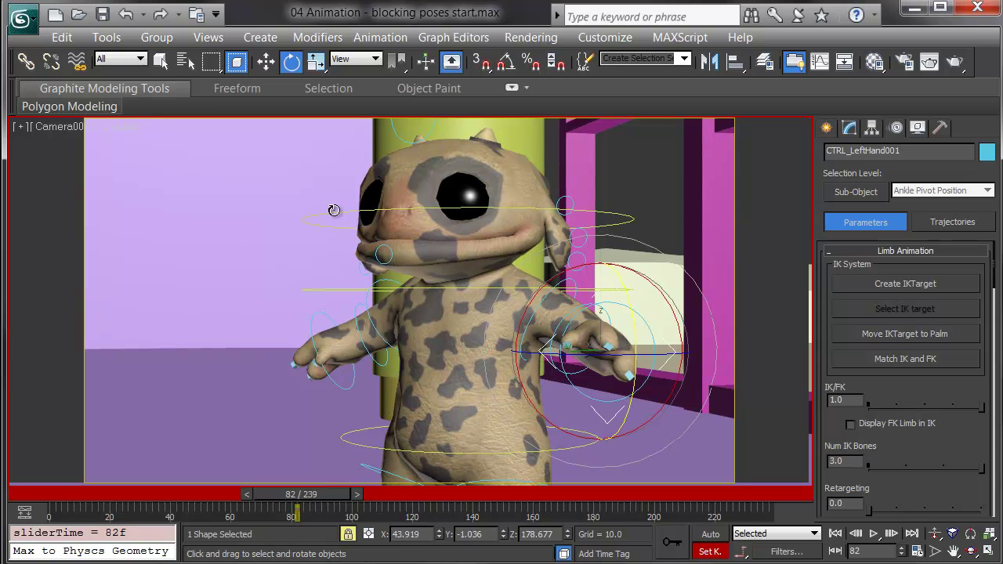
{"action": "key", "text": "space"}
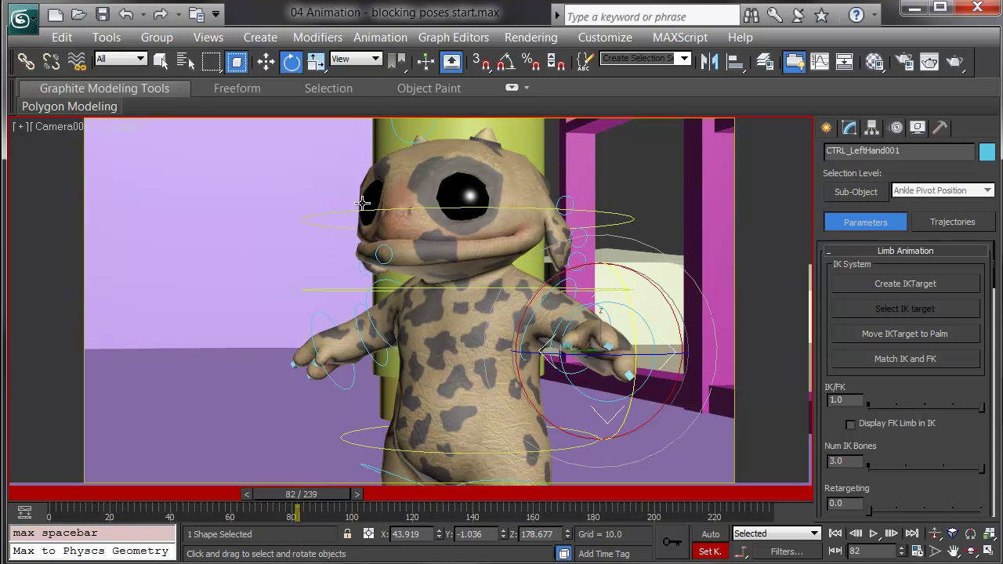
{"action": "left_click", "coordinate": [357, 211]}
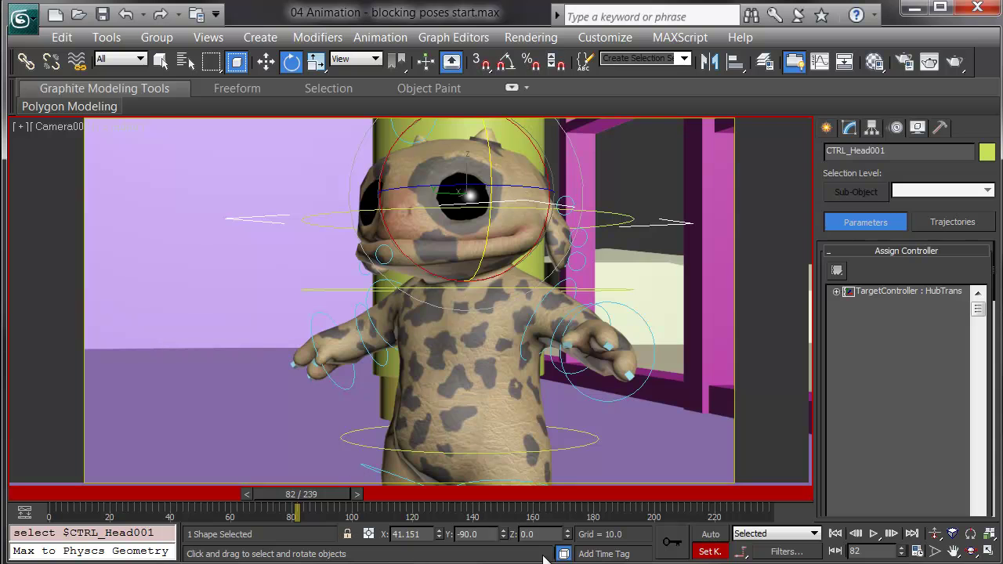
{"action": "left_click", "coordinate": [685, 542]}
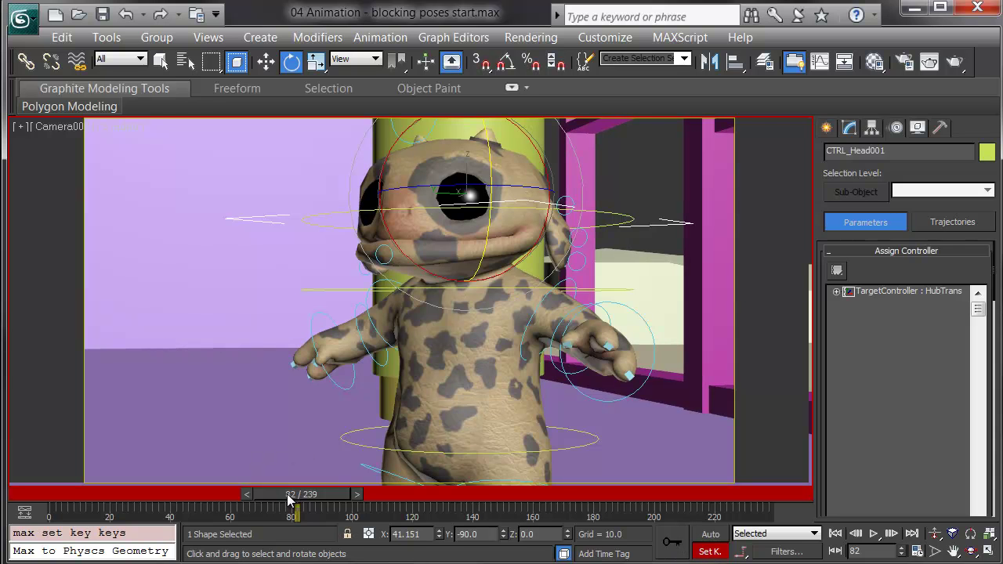
At frame 110, tilt the head with rotate and set a key for the new pose.
{"action": "left_click_drag", "start_coordinate": [290, 501], "coordinate": [373, 500]}
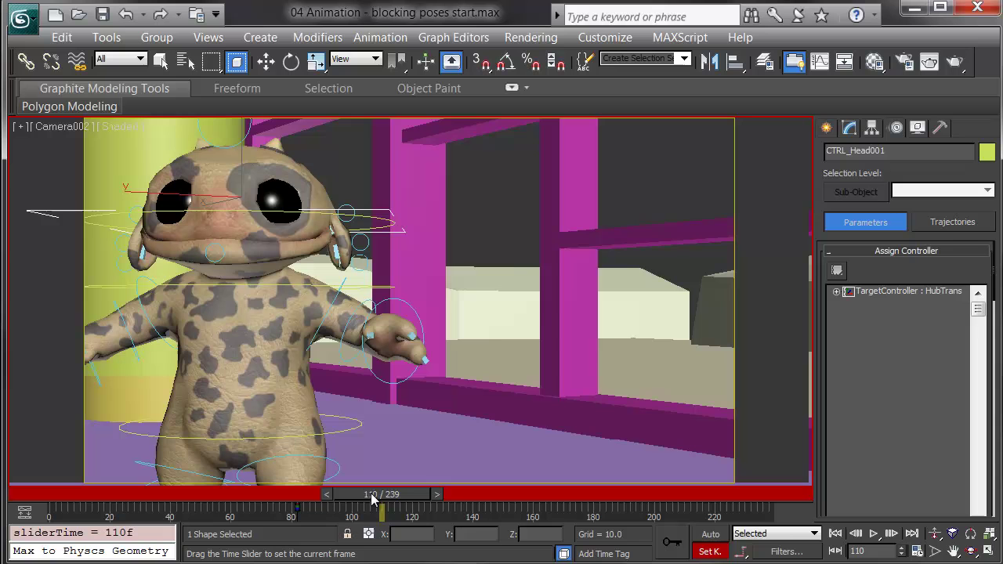
{"action": "key", "text": "e"}
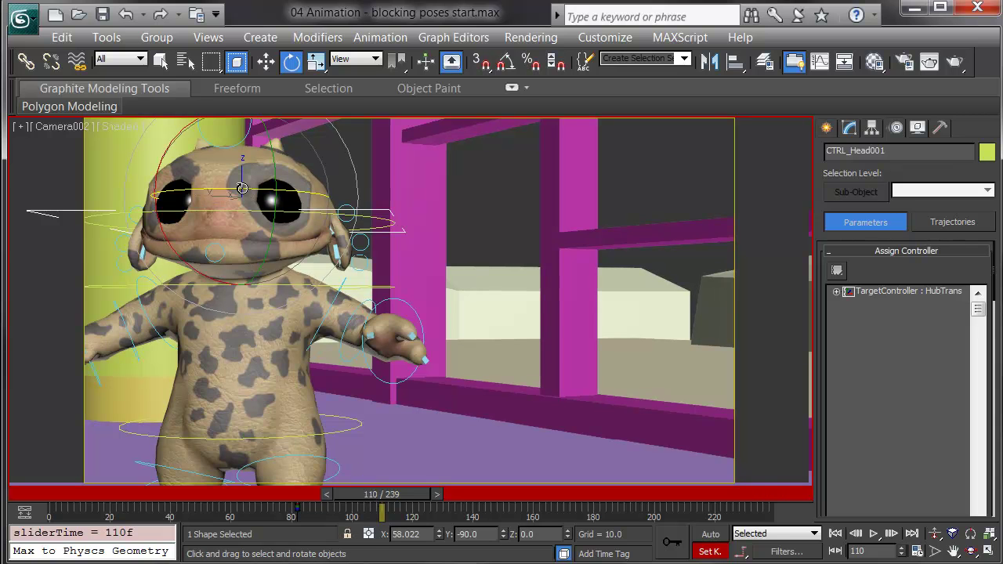
{"action": "left_click_drag", "start_coordinate": [261, 196], "coordinate": [345, 307]}
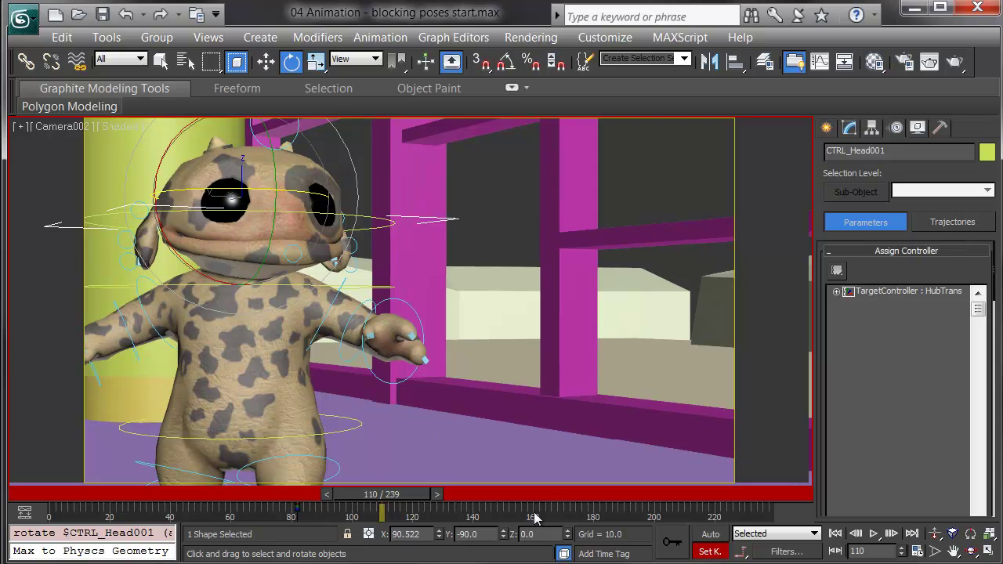
{"action": "left_click", "coordinate": [673, 541]}
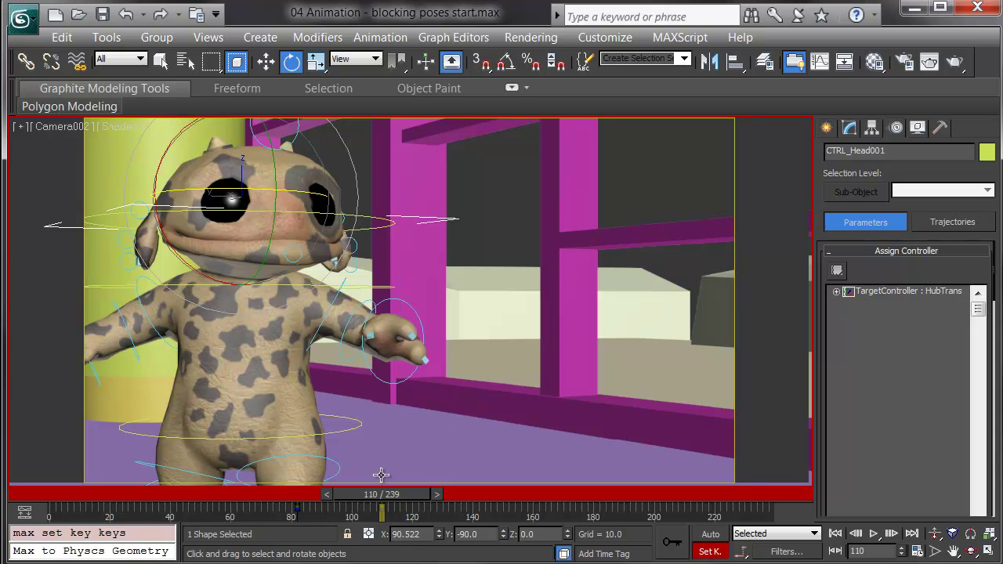
{"action": "left_click_drag", "start_coordinate": [384, 495], "coordinate": [434, 487]}
Turn Set Key mode off and review the keyed head and hand poses back to frame 81.
{"action": "key", "text": "e"}
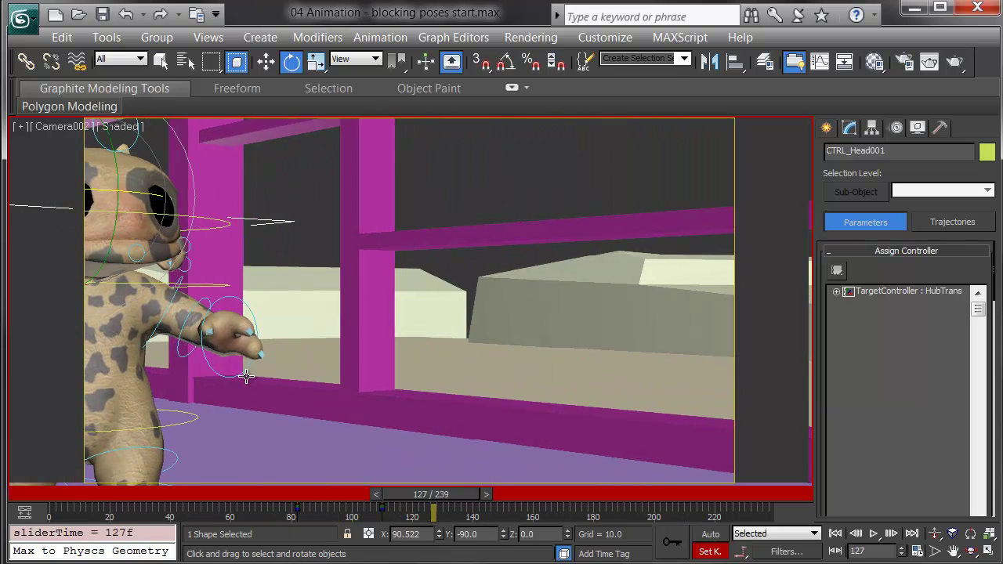
{"action": "left_click", "coordinate": [709, 552]}
{"action": "left_click_drag", "start_coordinate": [458, 494], "coordinate": [427, 495]}
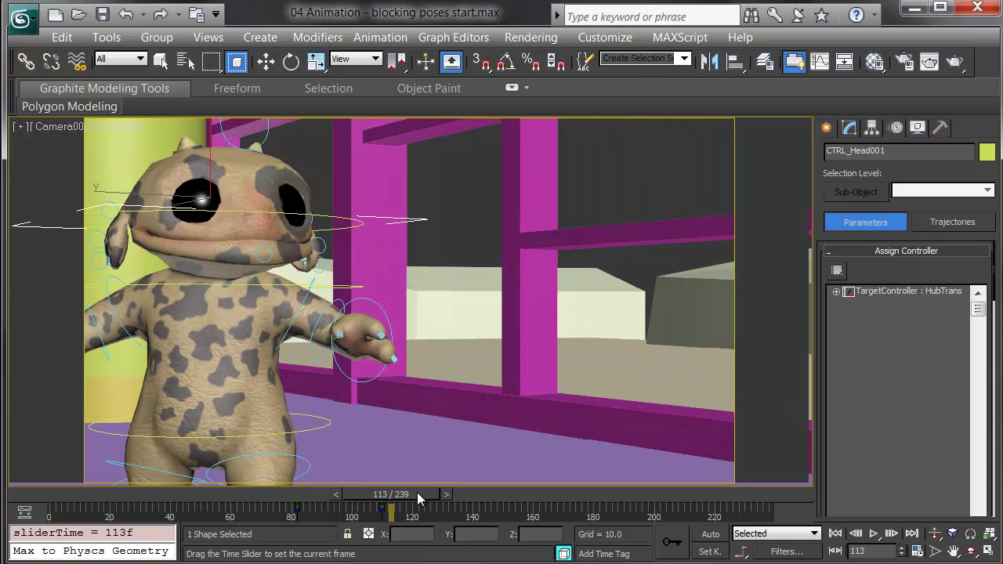
{"action": "key", "text": "e"}
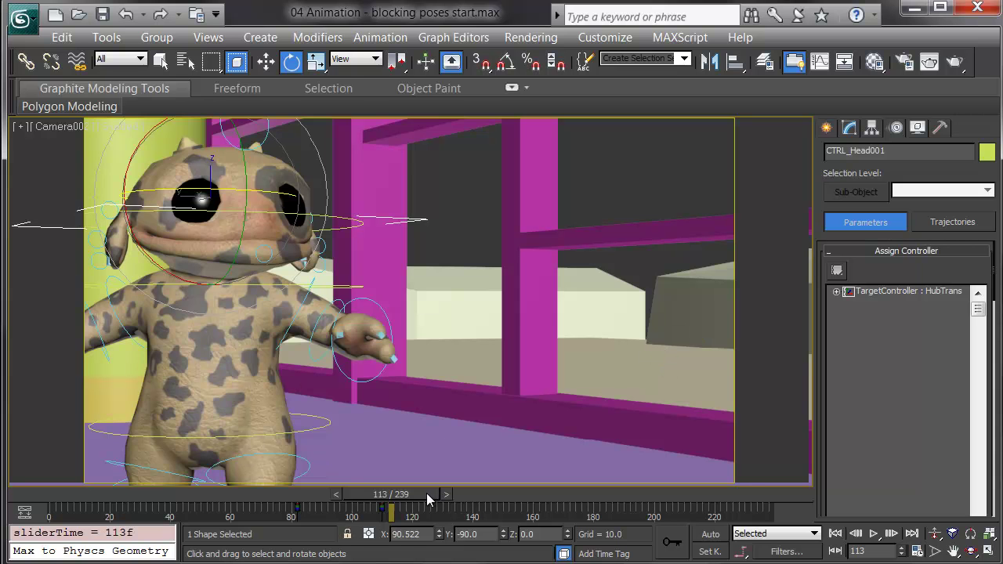
{"action": "left_click_drag", "start_coordinate": [427, 494], "coordinate": [334, 494]}
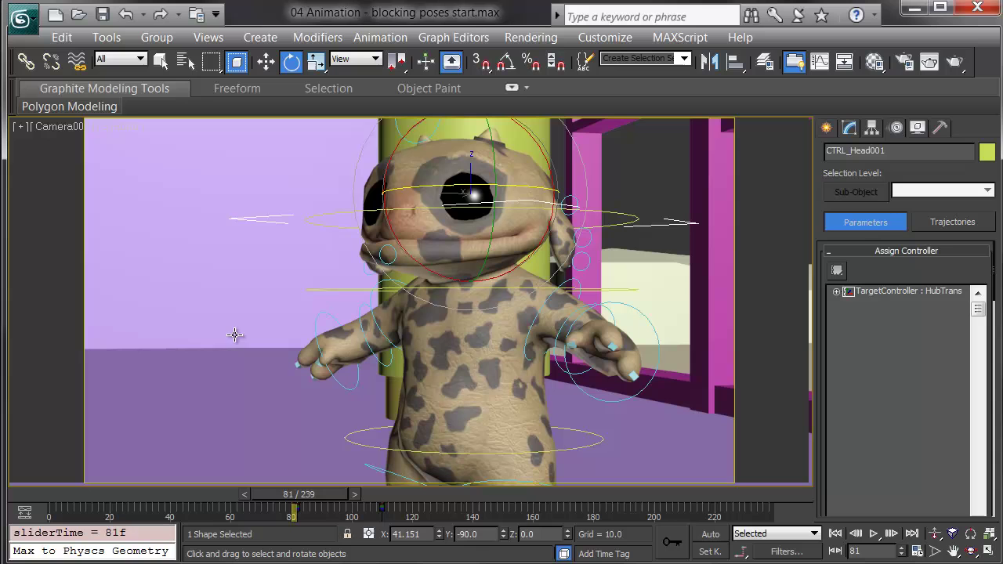